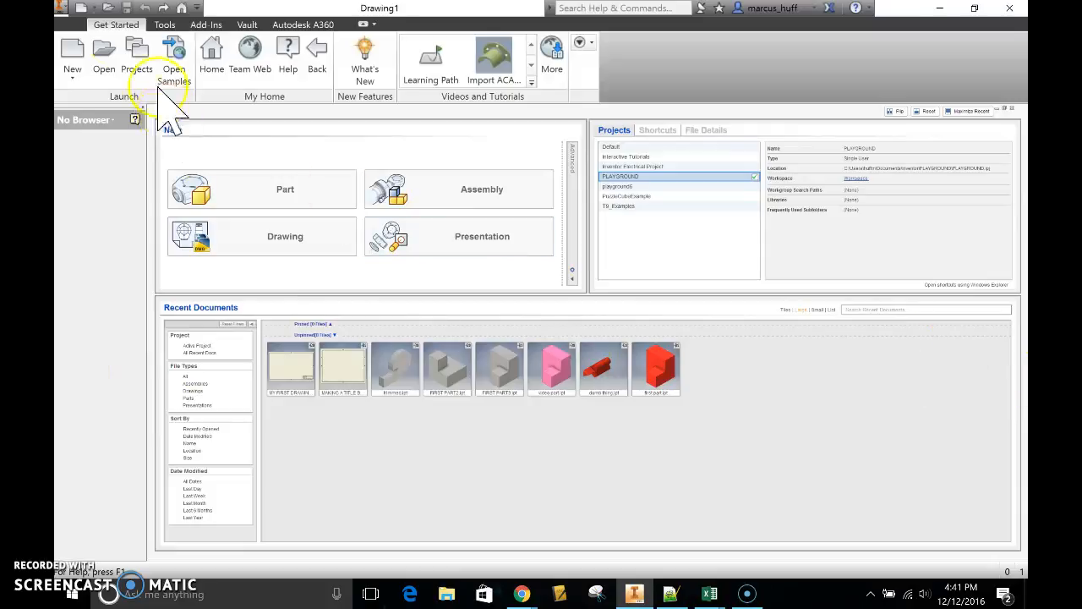
Create a new drawing from the Standard.idw template.
click(76, 51)
click(109, 73)
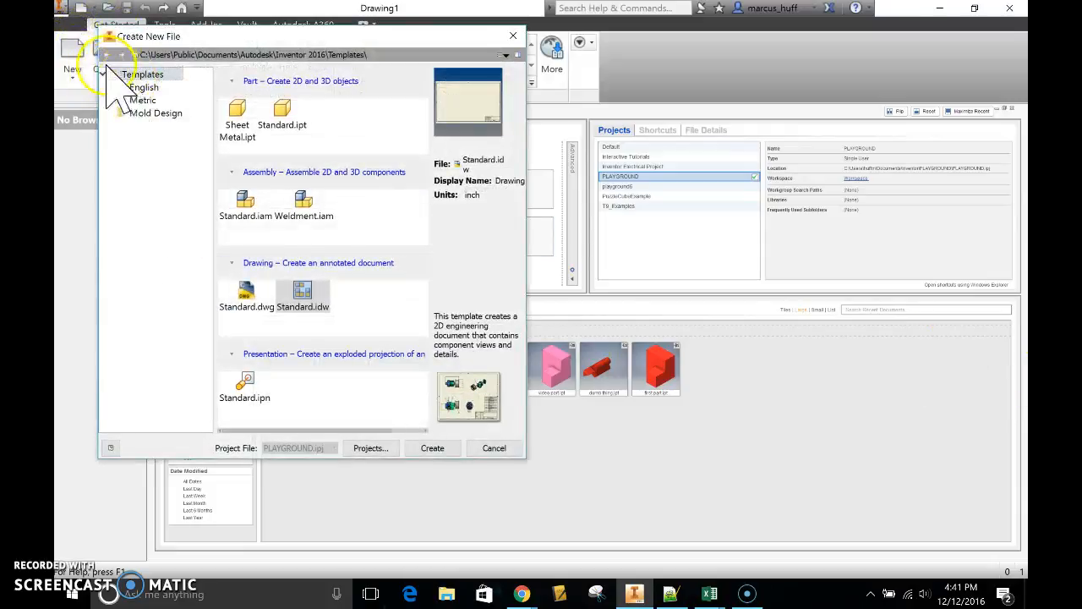
double_click(126, 77)
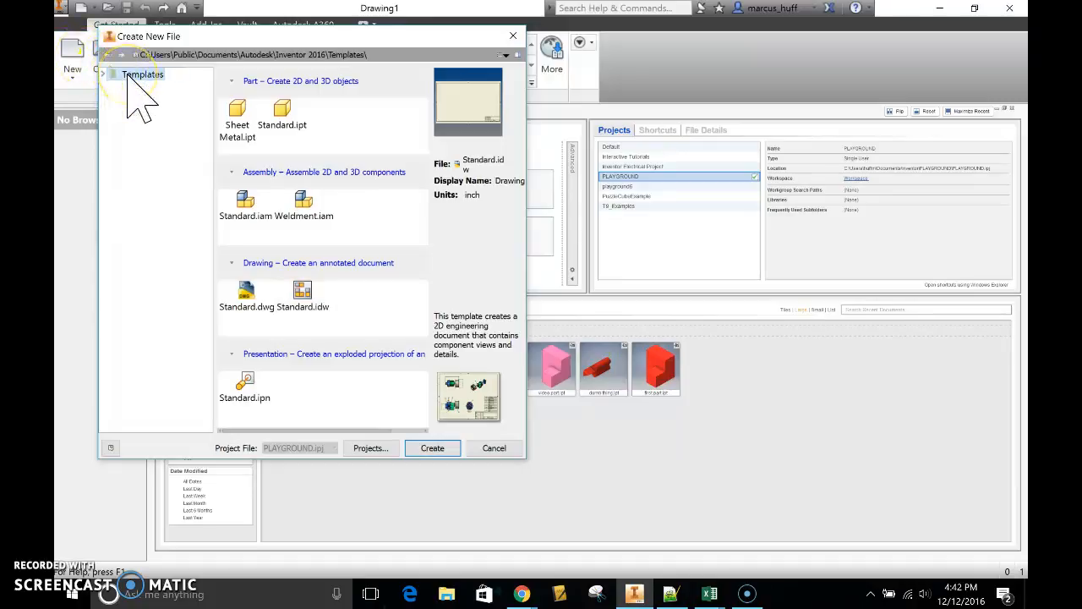
click(306, 291)
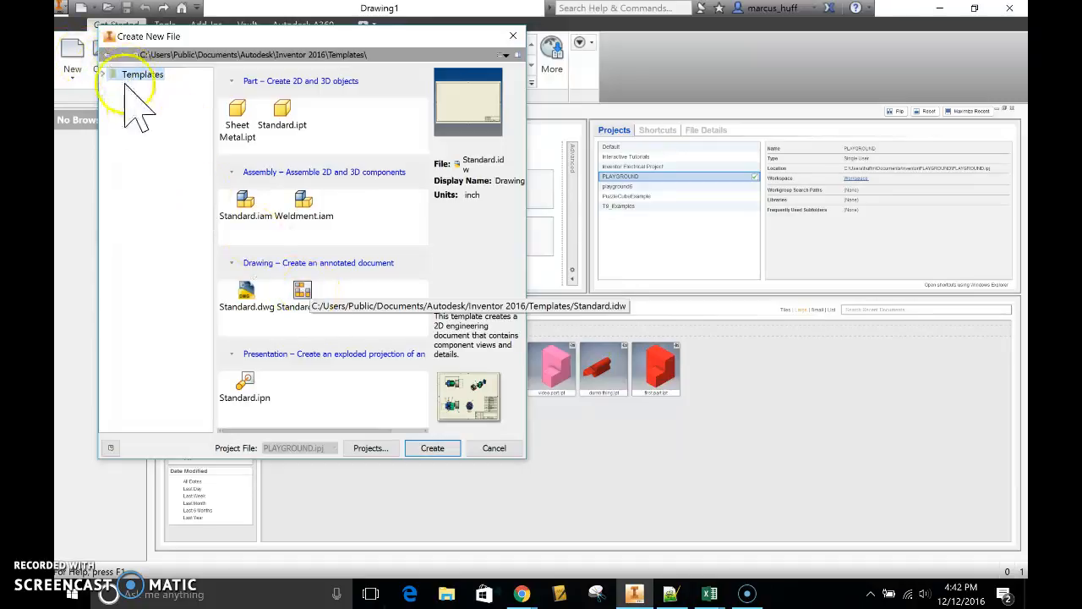
double_click(305, 292)
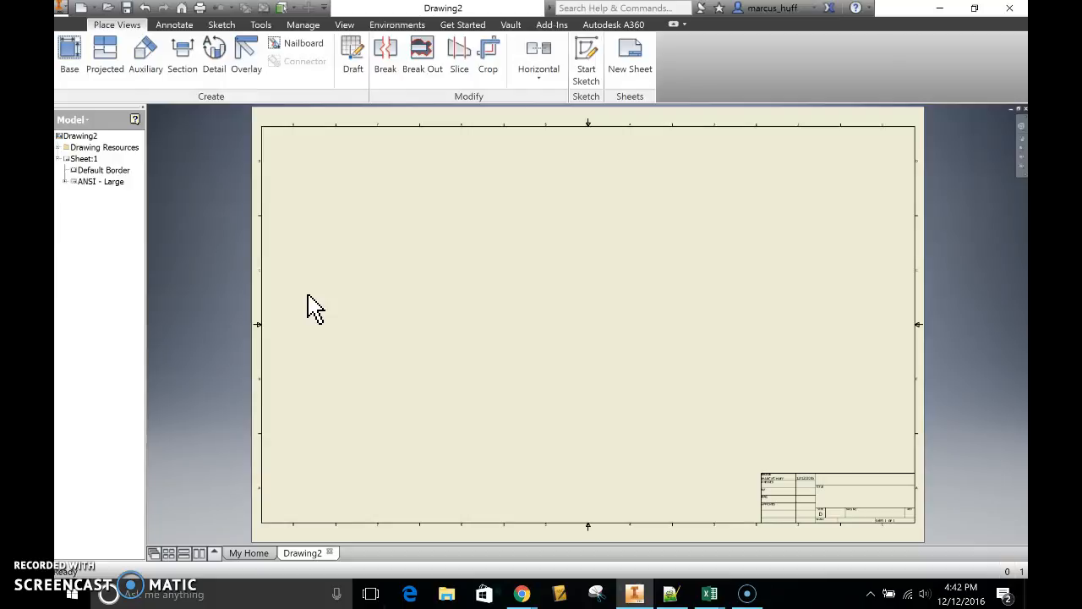
Change the size of Sheet:1 to A, keeping landscape orientation.
right_click(82, 161)
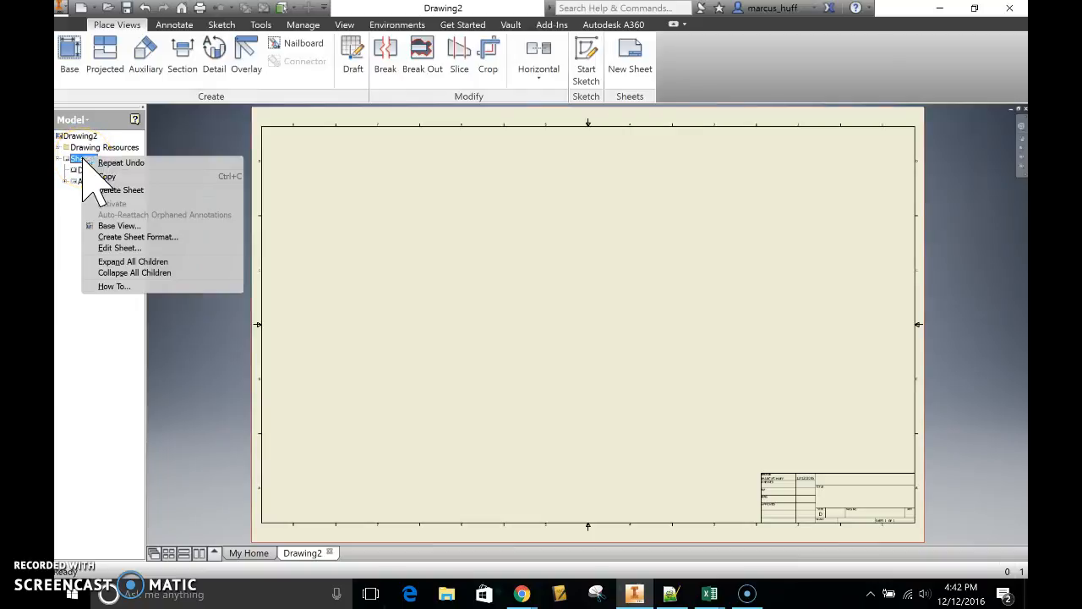
click(111, 250)
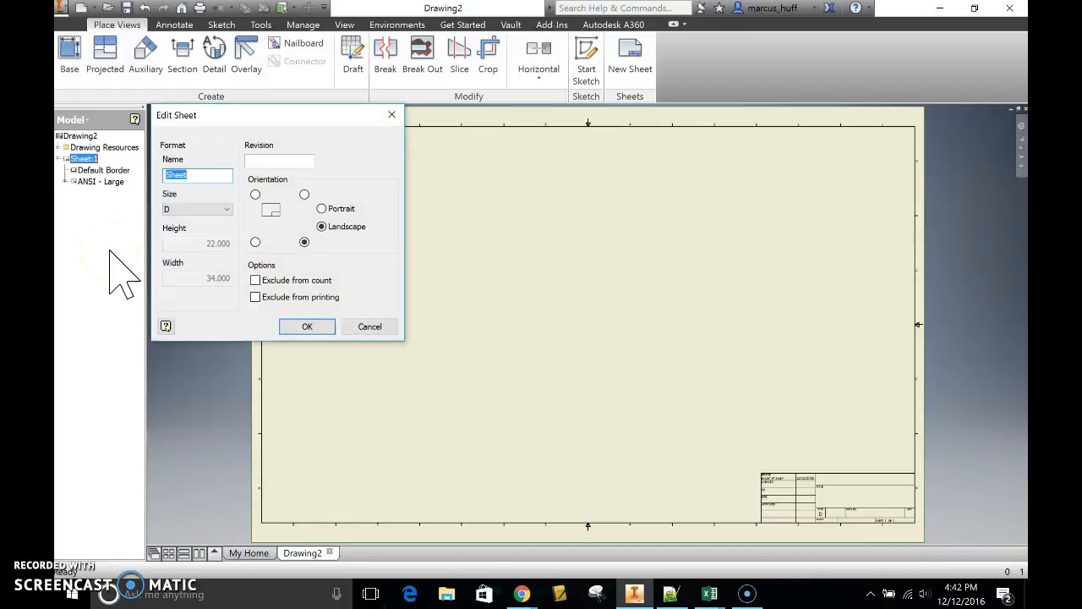
click(192, 209)
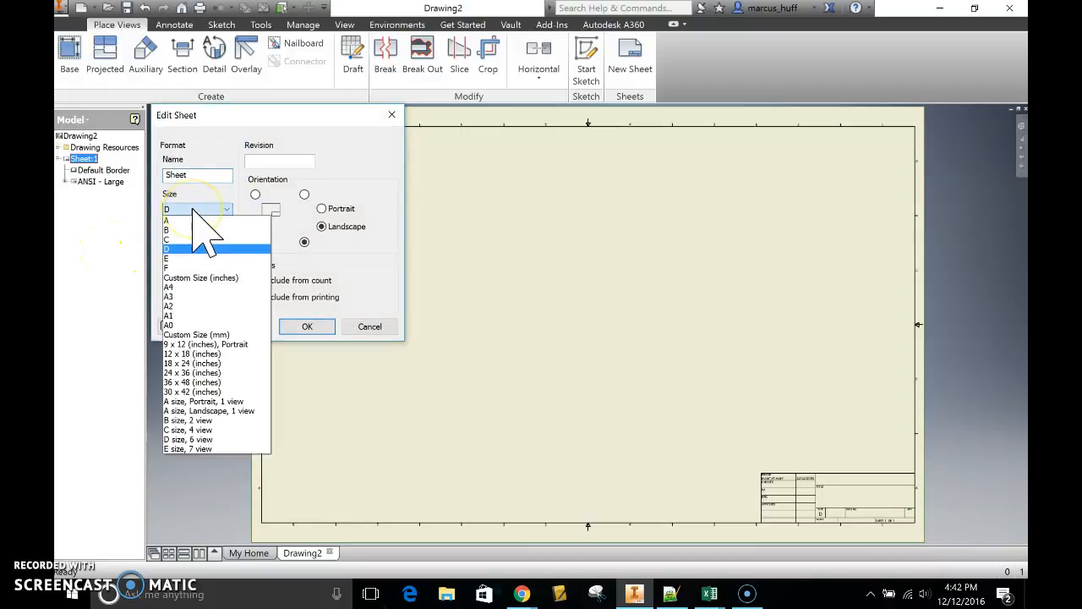
click(201, 219)
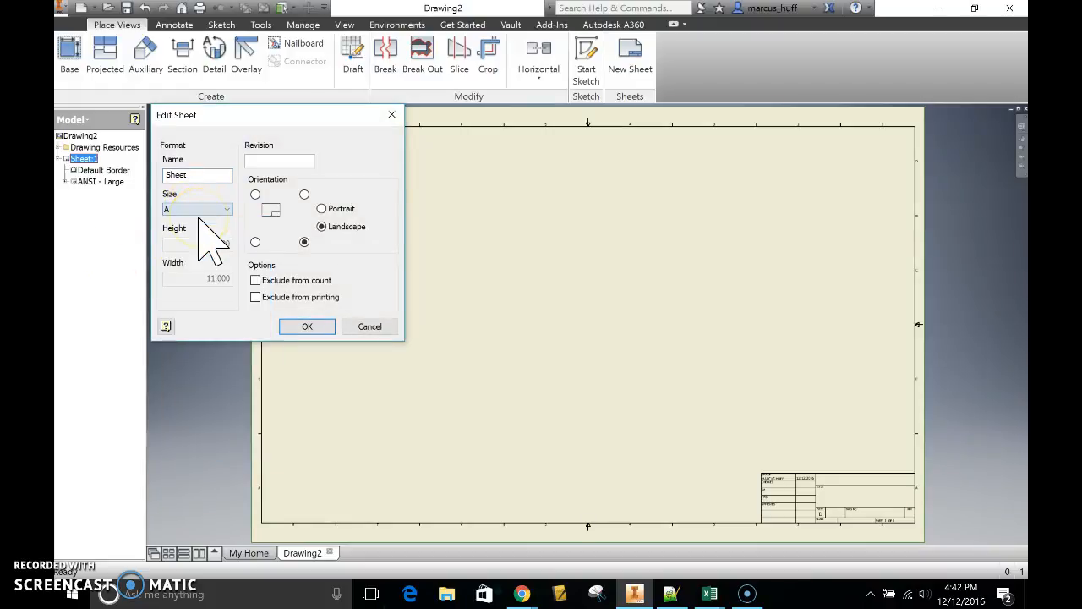
click(296, 328)
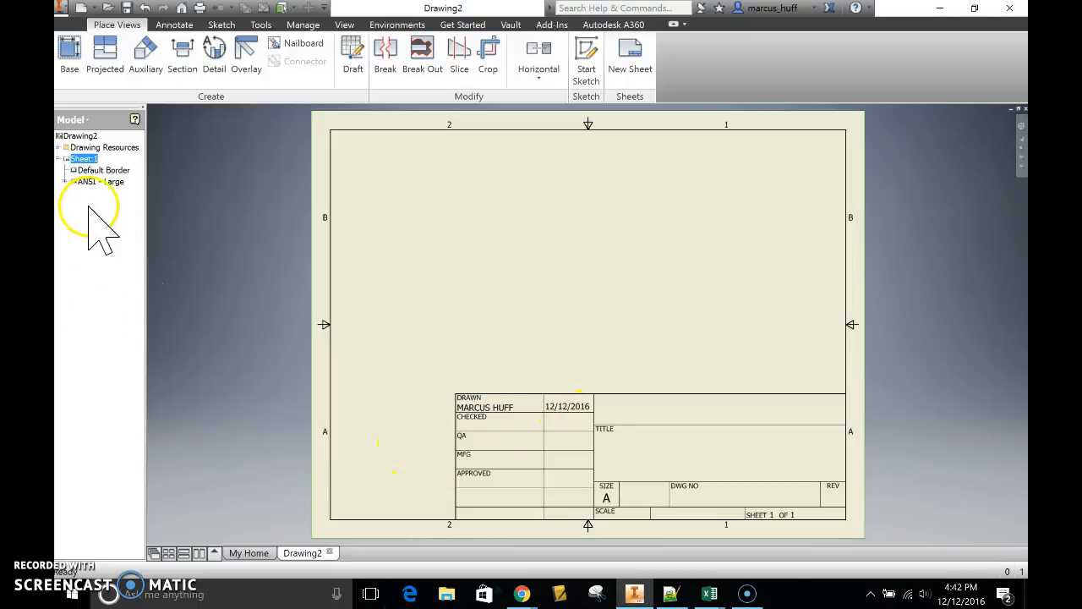
Delete the ANSI - Large title block from the sheet and start defining a new title block.
right_click(108, 184)
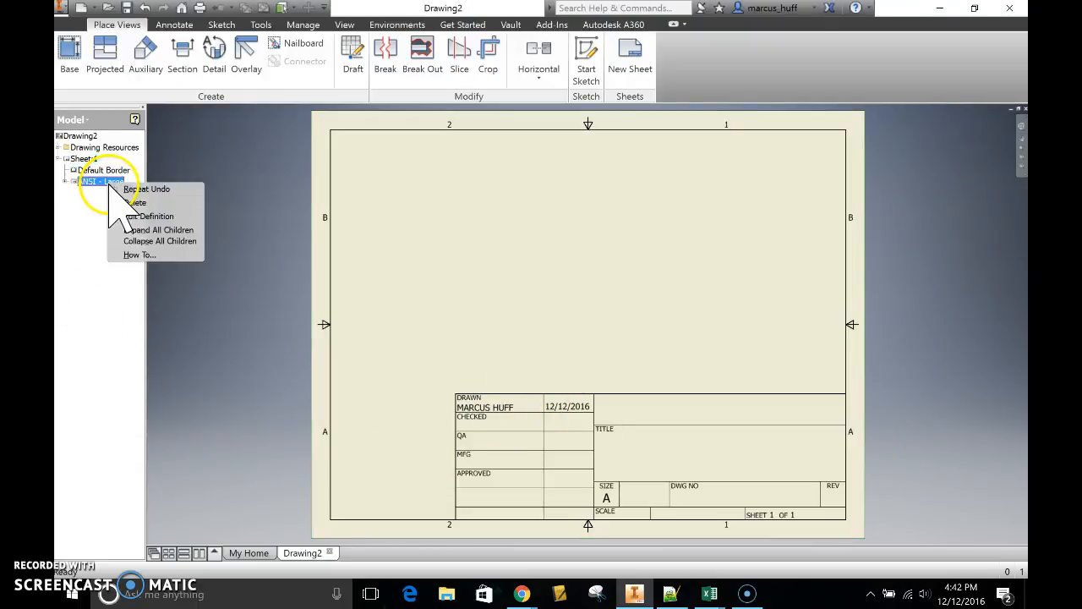
click(131, 207)
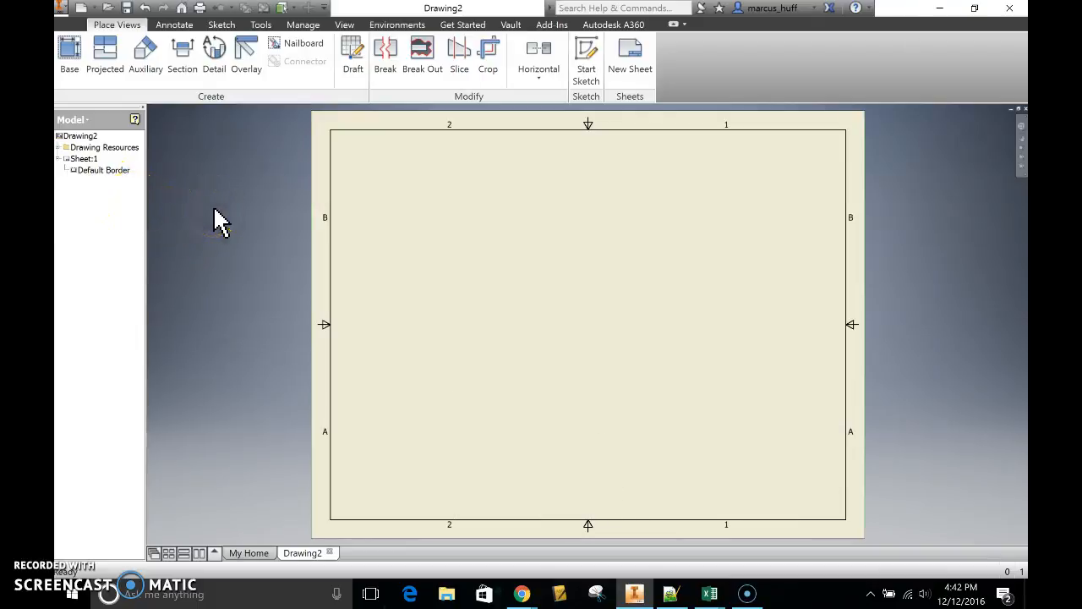
click(301, 25)
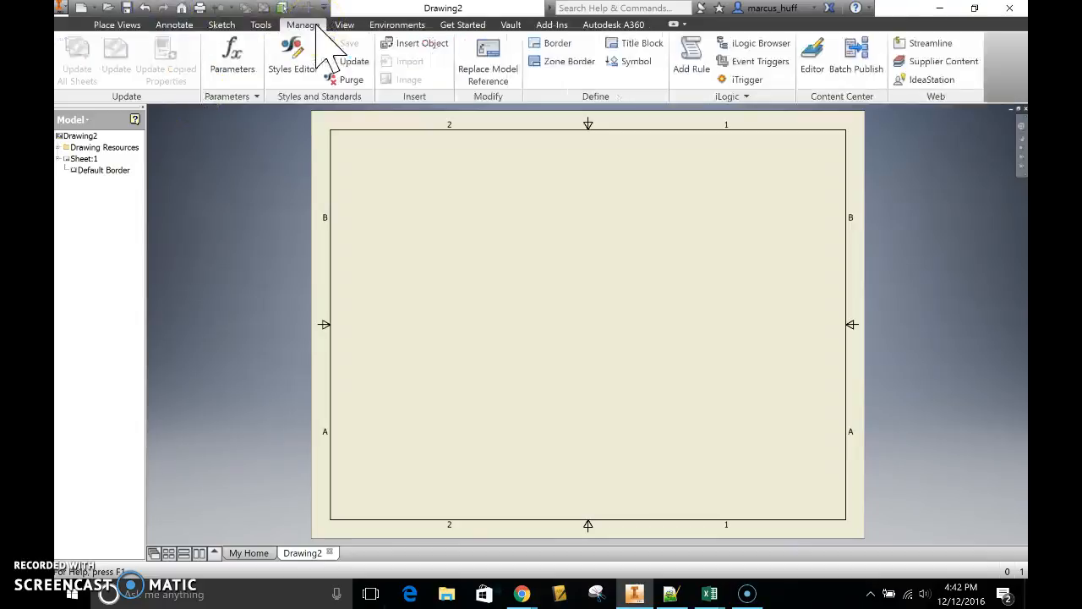
click(635, 46)
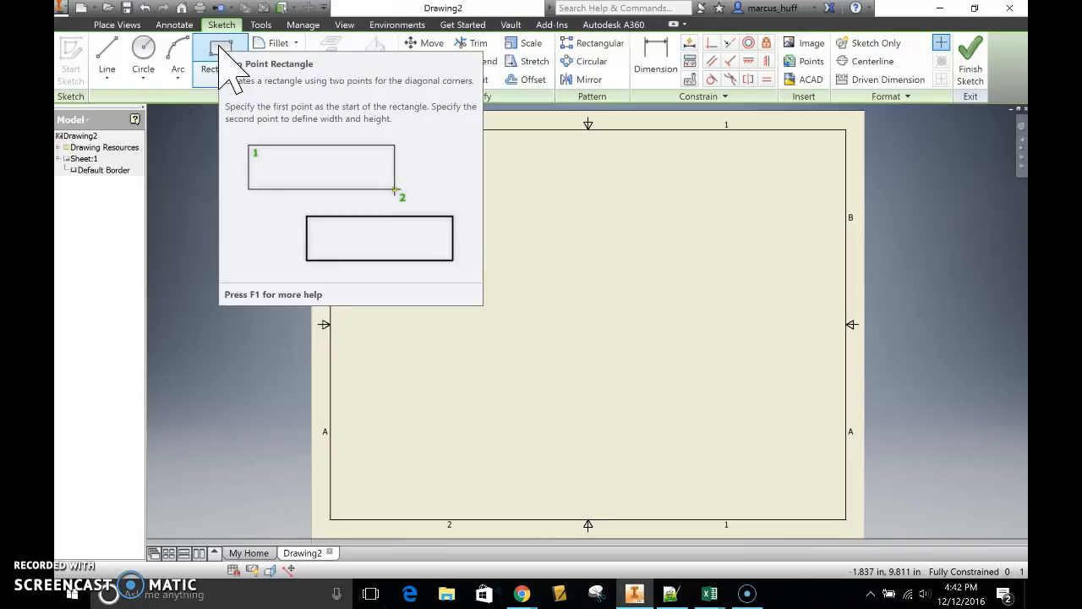
click(222, 52)
click(394, 265)
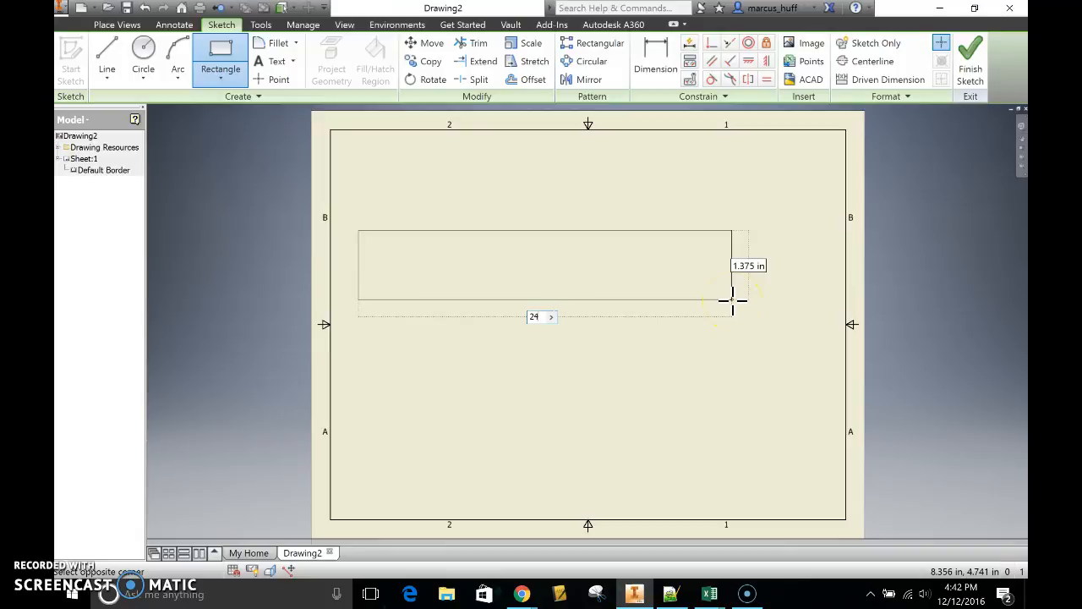
text(10.24)
key(Tab)
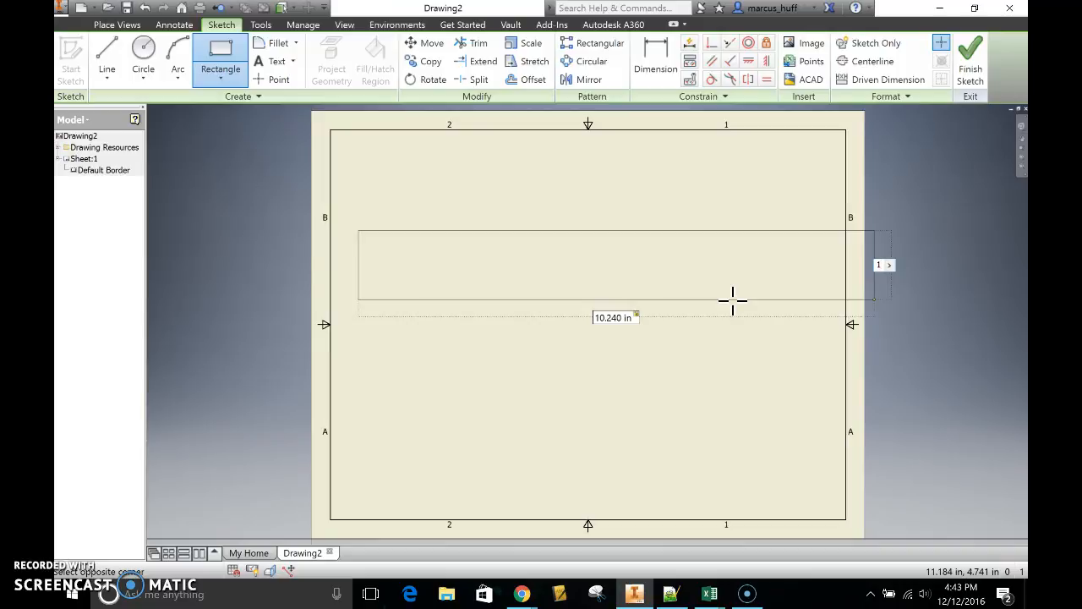
click(584, 436)
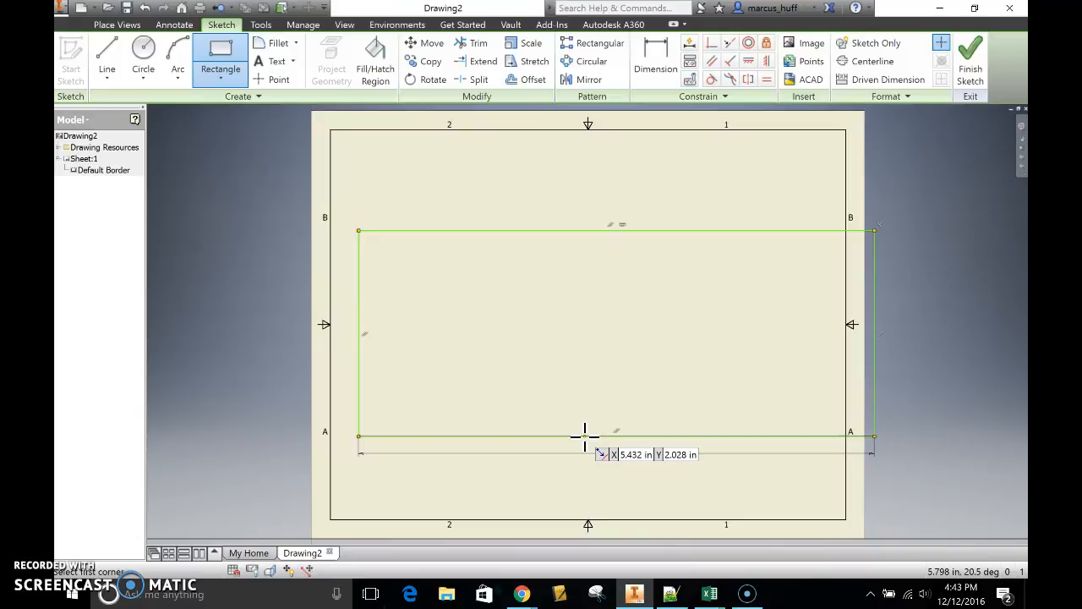
key(ctrl+z)
Sketch a two-point rectangle 10.24 in wide and 1 in high for the title block outline.
click(220, 61)
click(372, 253)
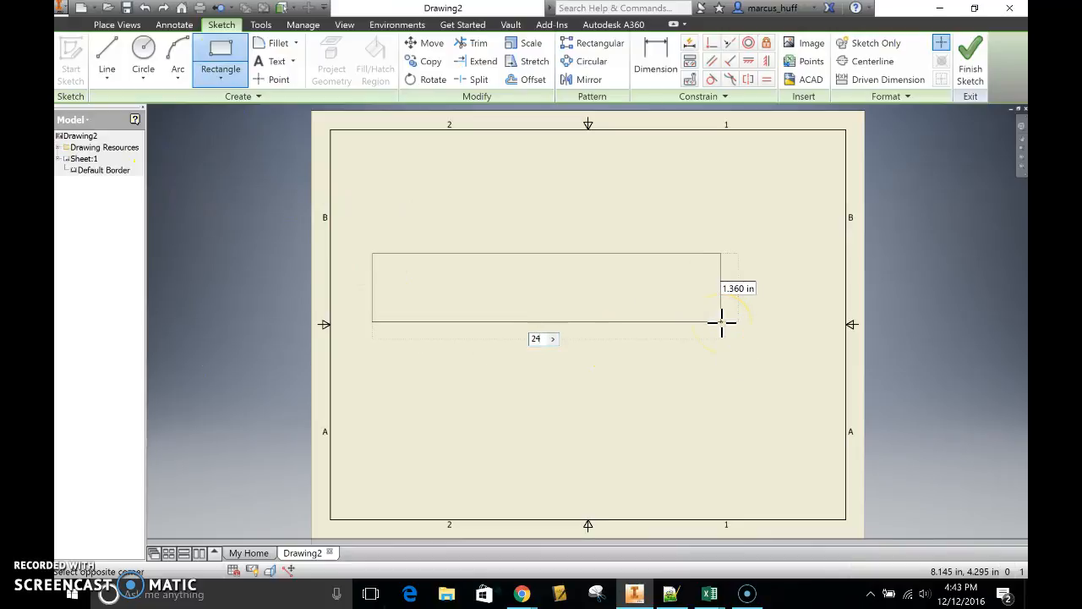
text(10.24)
key(Tab)
text(1)
key(Return)
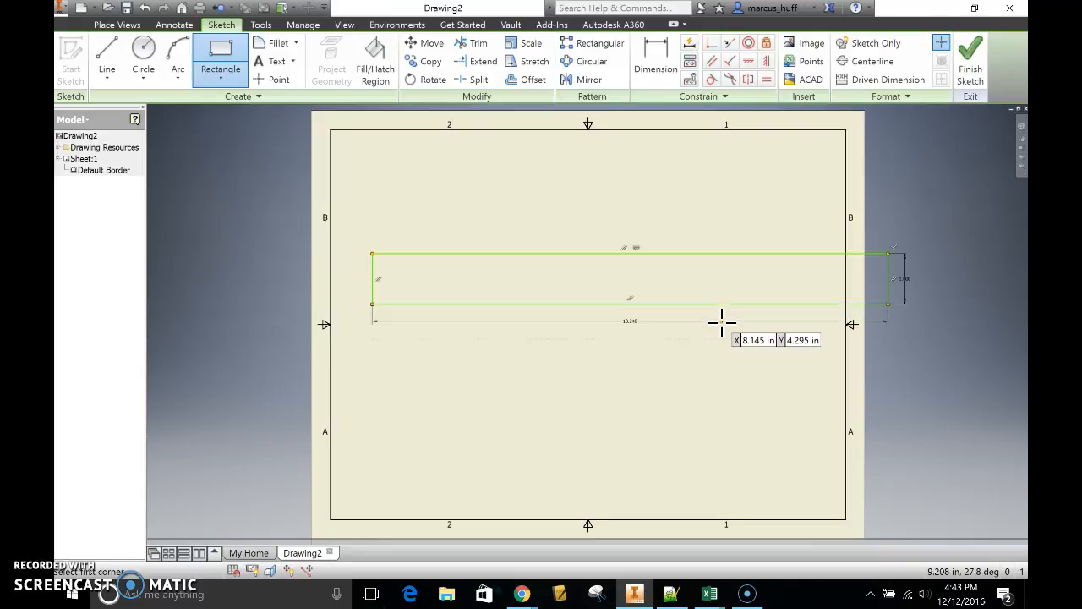
key(Escape)
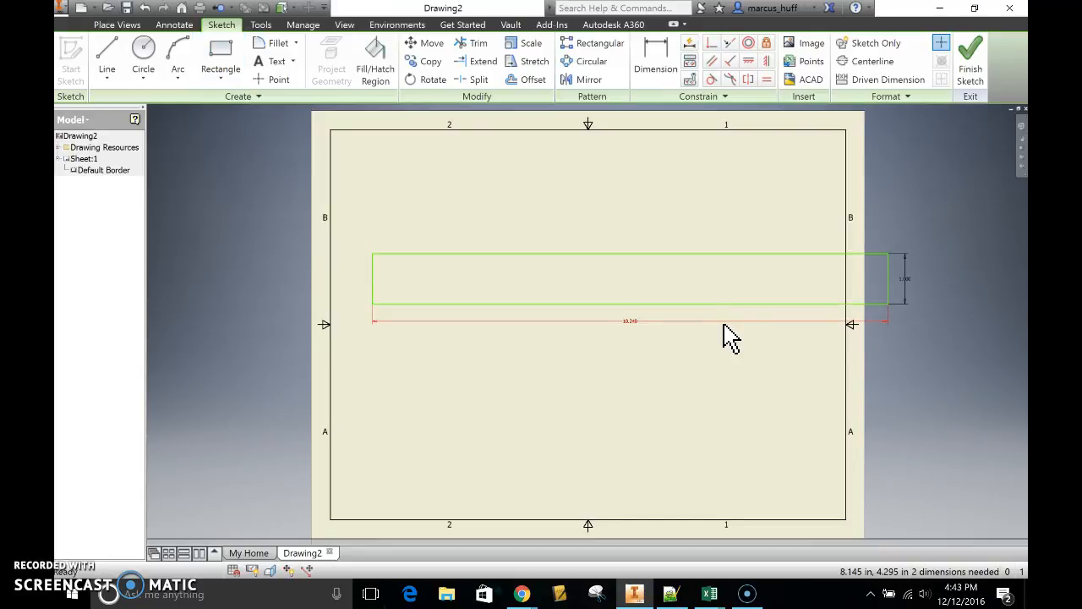
Move the title block rectangle down to the bottom of the sheet and bring its left edge onto the border's left line.
drag(623, 298, 541, 476)
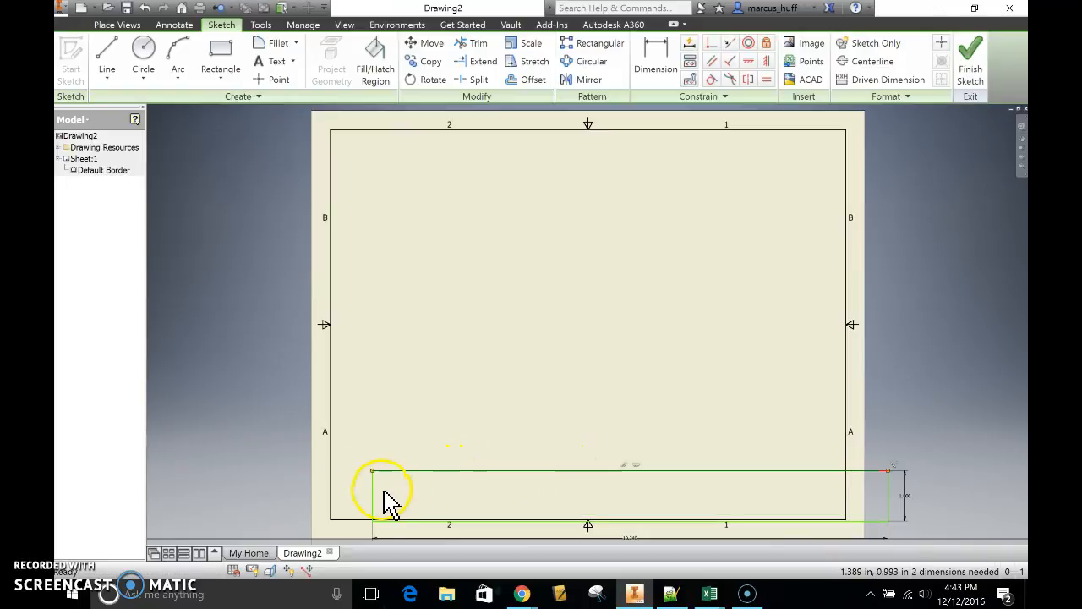
drag(373, 495, 337, 502)
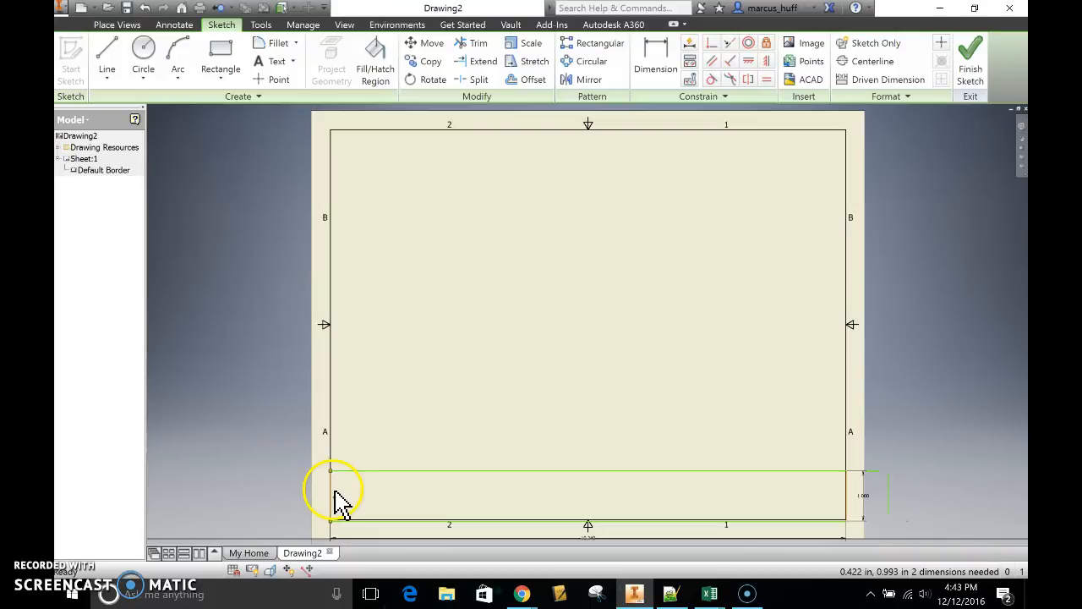
scroll(317, 520, up, 5)
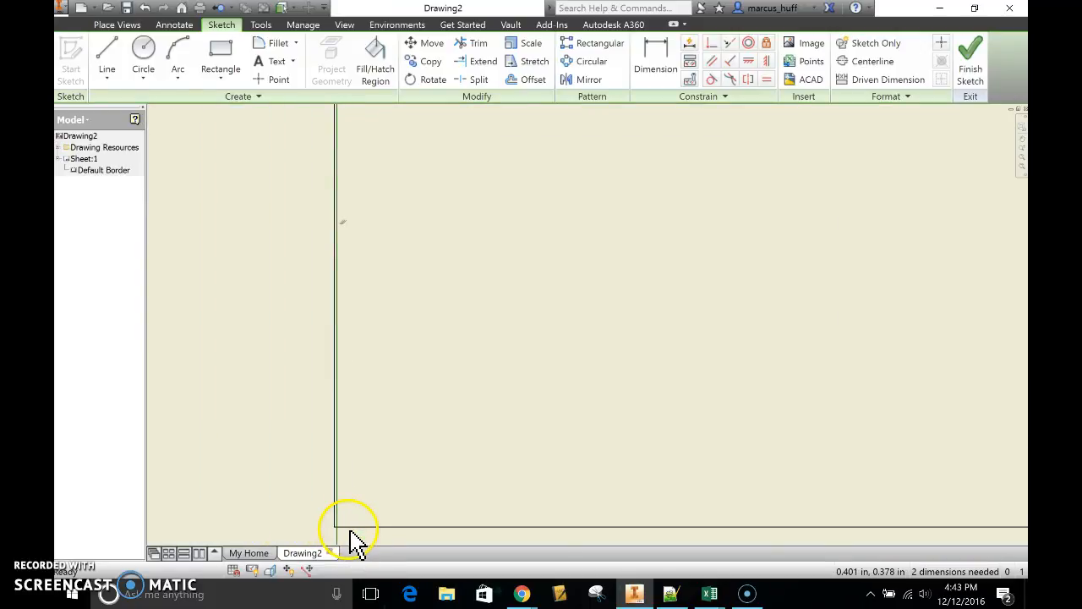
middle_drag(355, 536, 479, 282)
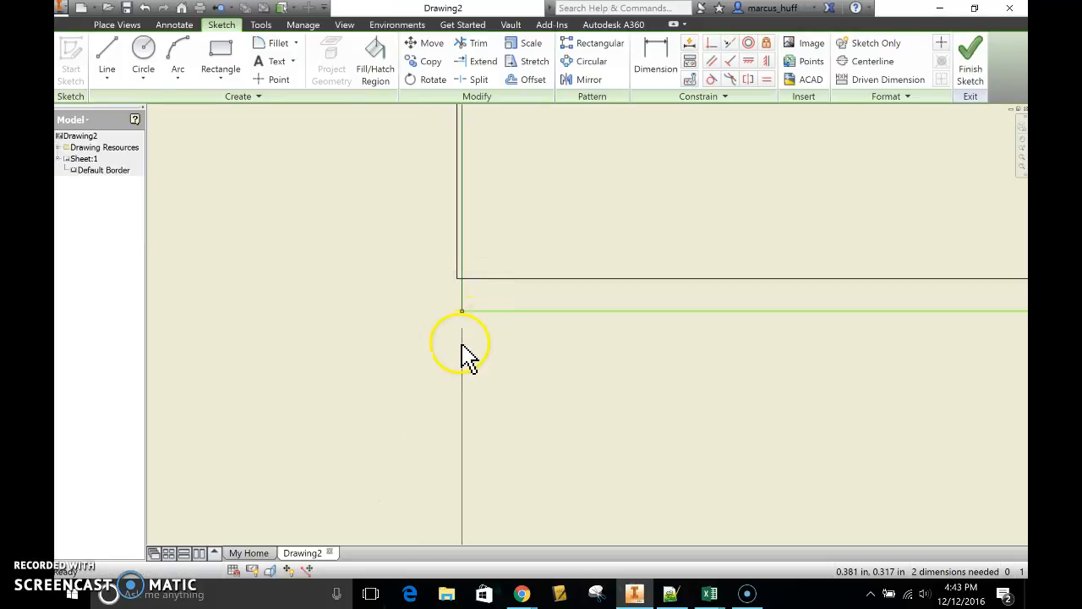
scroll(479, 311, up, 5)
click(475, 313)
click(413, 231)
mouse_move(406, 229)
mouse_down()
mouse_move(386, 235)
mouse_move(391, 243)
mouse_up()
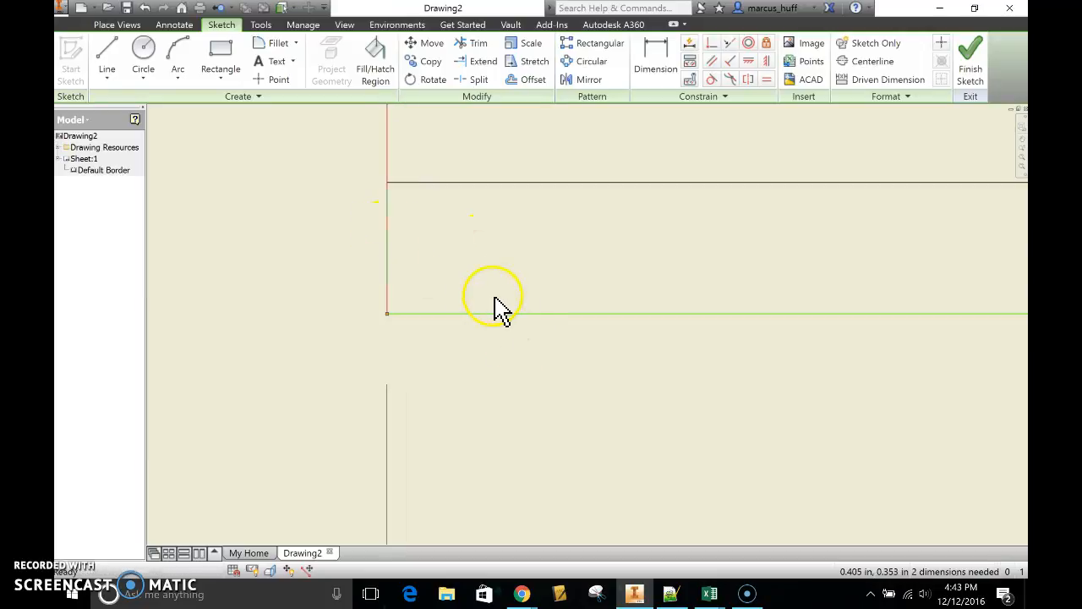
Raise the rectangle's bottom edge closer to the border's bottom line and realign its left edge with the border.
mouse_move(503, 322)
mouse_down()
mouse_move(495, 245)
mouse_move(478, 212)
mouse_up()
drag(405, 209, 409, 222)
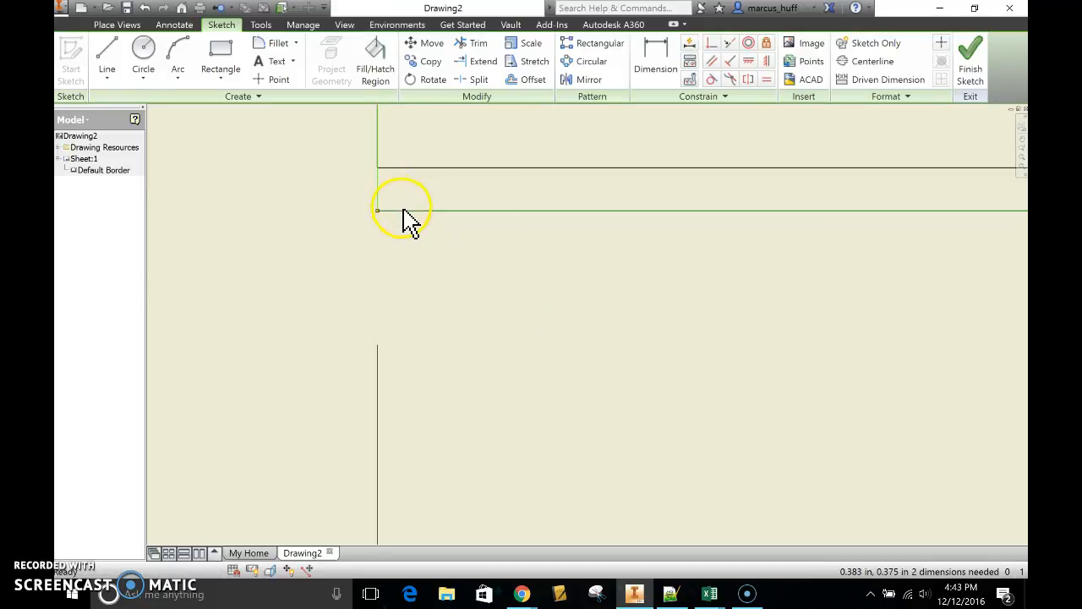
right_click(419, 161)
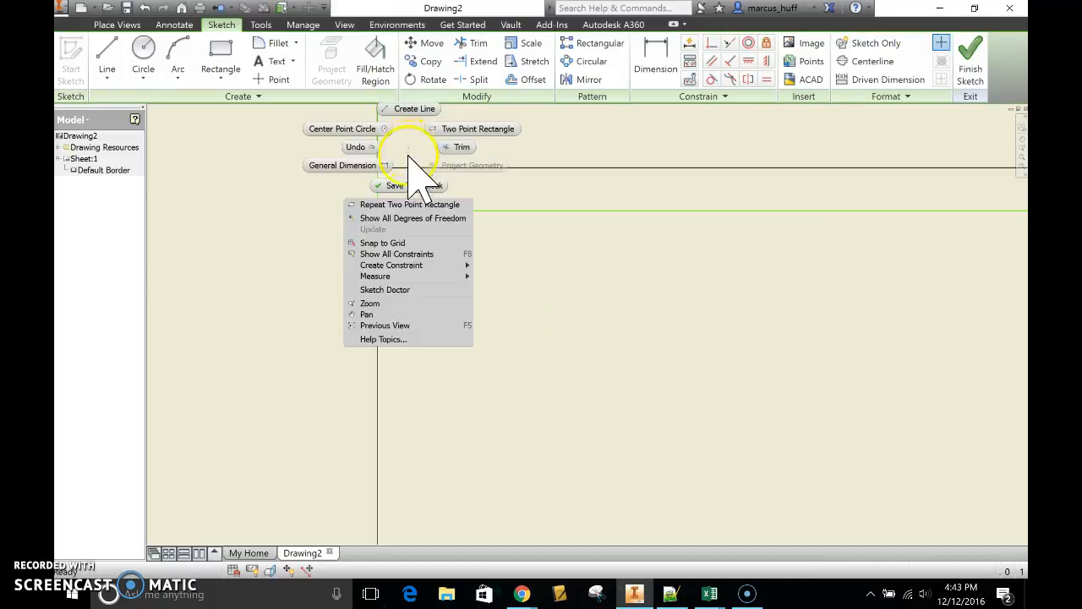
click(925, 459)
mouse_move(713, 359)
middle_down()
mouse_move(623, 454)
mouse_move(713, 561)
middle_up()
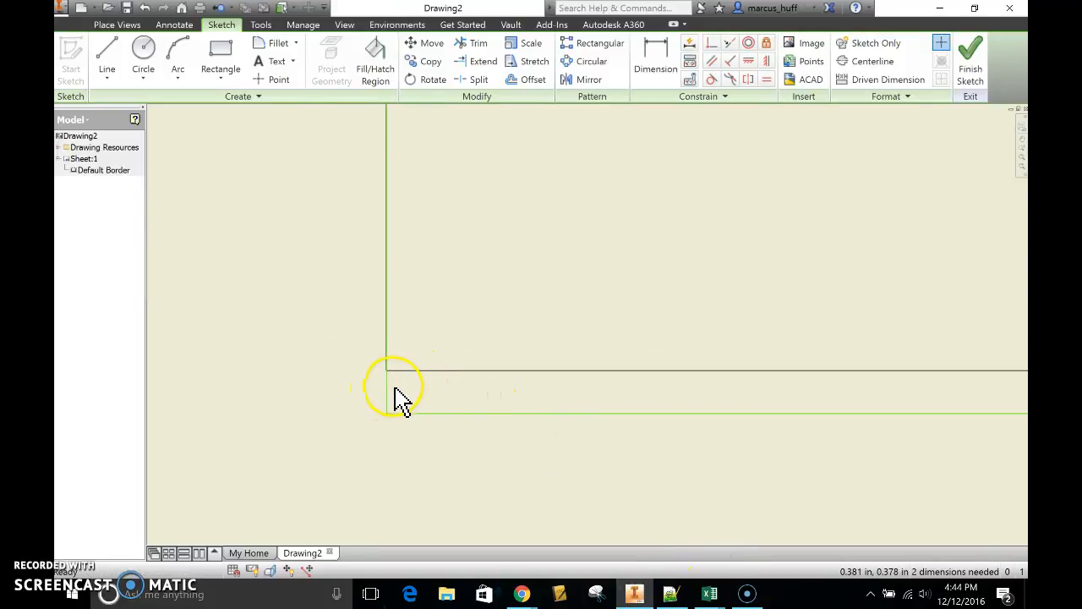
scroll(399, 382, down, 4)
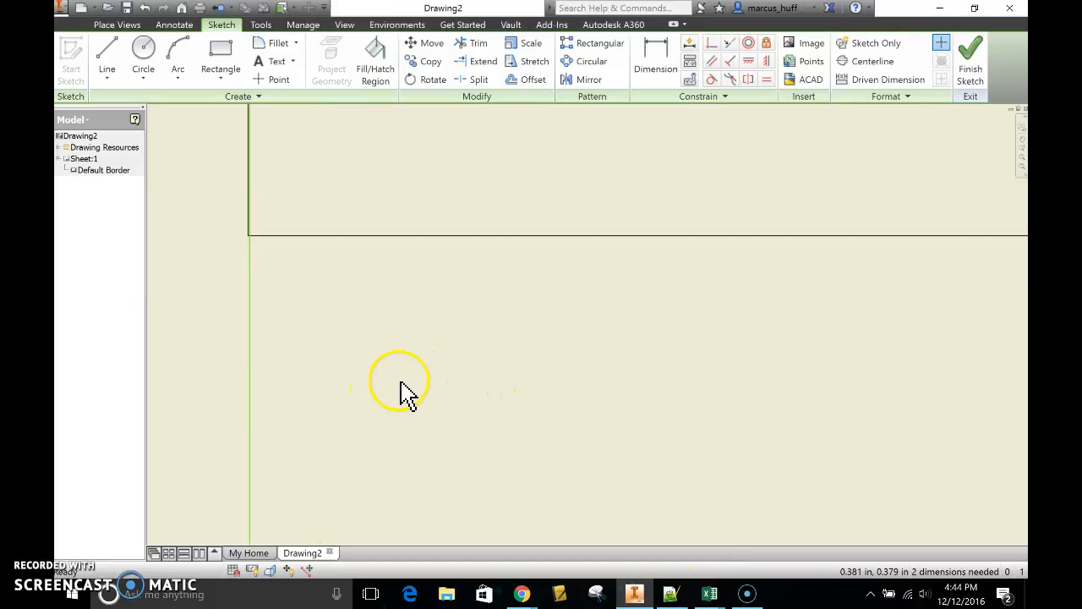
drag(250, 274, 249, 275)
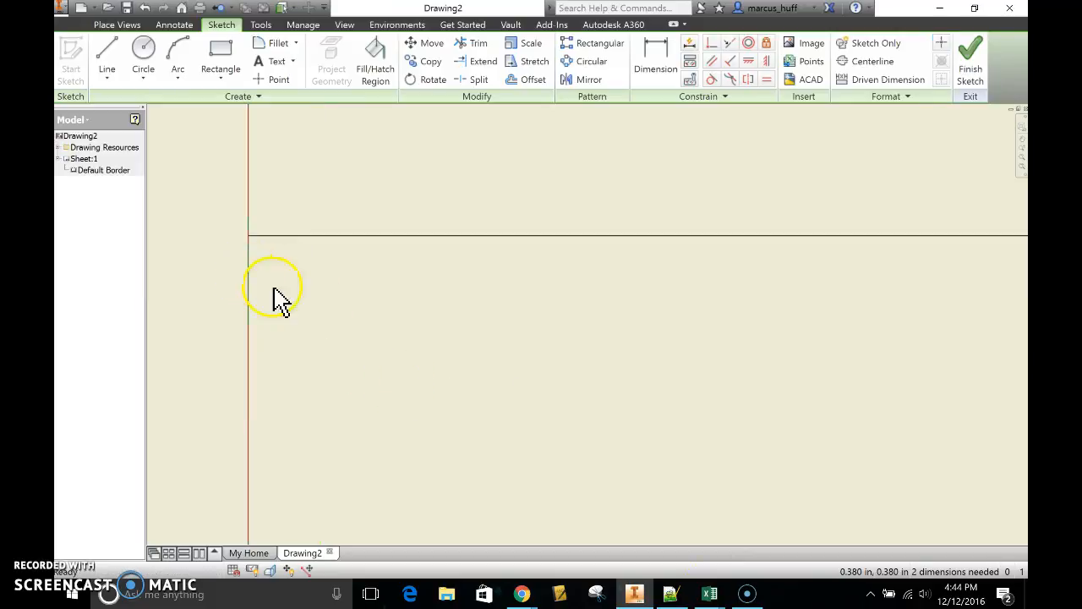
Fit the rectangle's lower-left corner exactly onto the border's lower-left corner, with its bottom edge on the border line.
scroll(533, 497, down, 5)
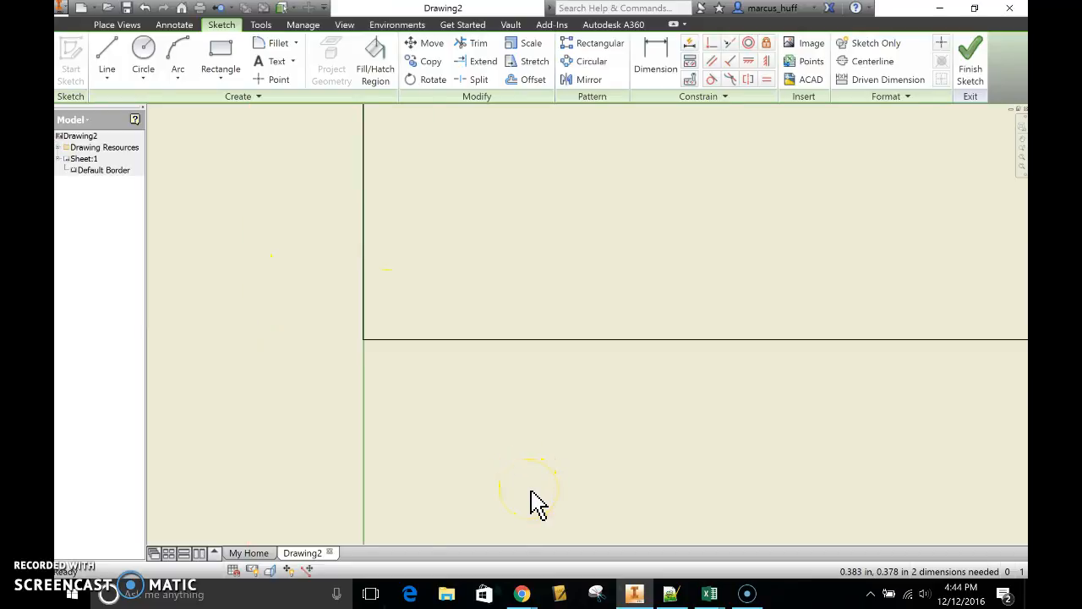
scroll(547, 498, down, 2)
middle_drag(547, 498, 497, 415)
scroll(482, 399, up, 1)
drag(512, 468, 491, 394)
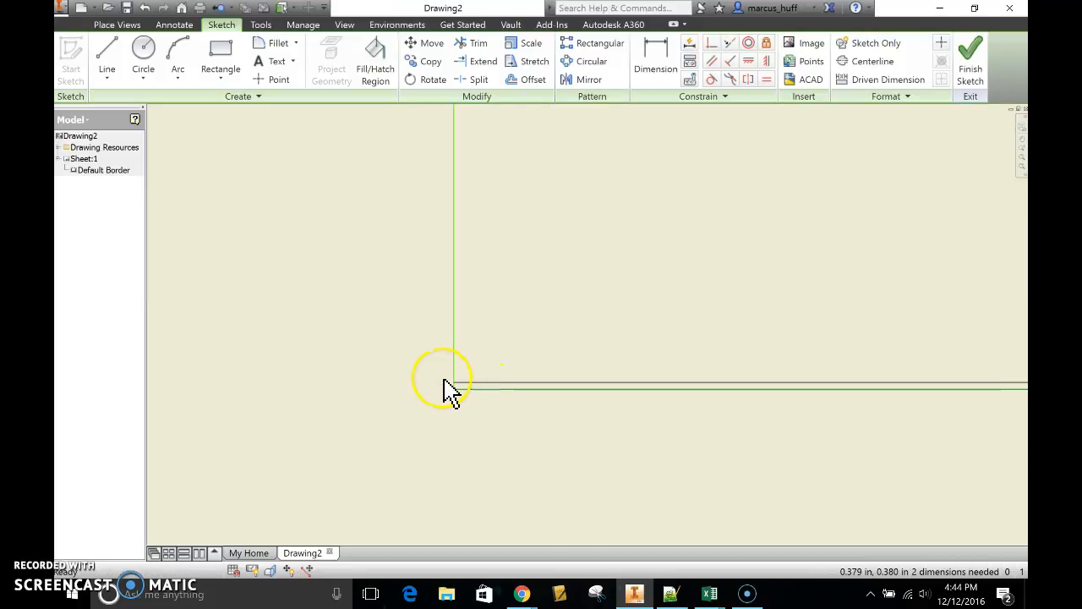
scroll(466, 398, up, 3)
scroll(466, 398, down, 1)
drag(499, 484, 466, 300)
drag(279, 295, 288, 301)
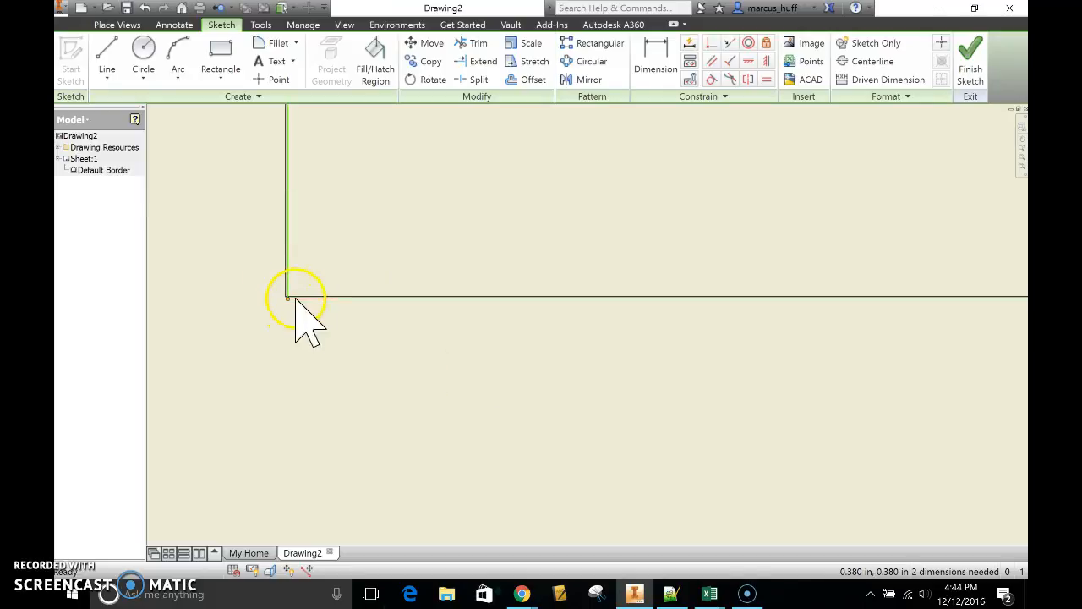
mouse_move(287, 287)
mouse_down()
mouse_move(313, 304)
mouse_move(292, 295)
mouse_up()
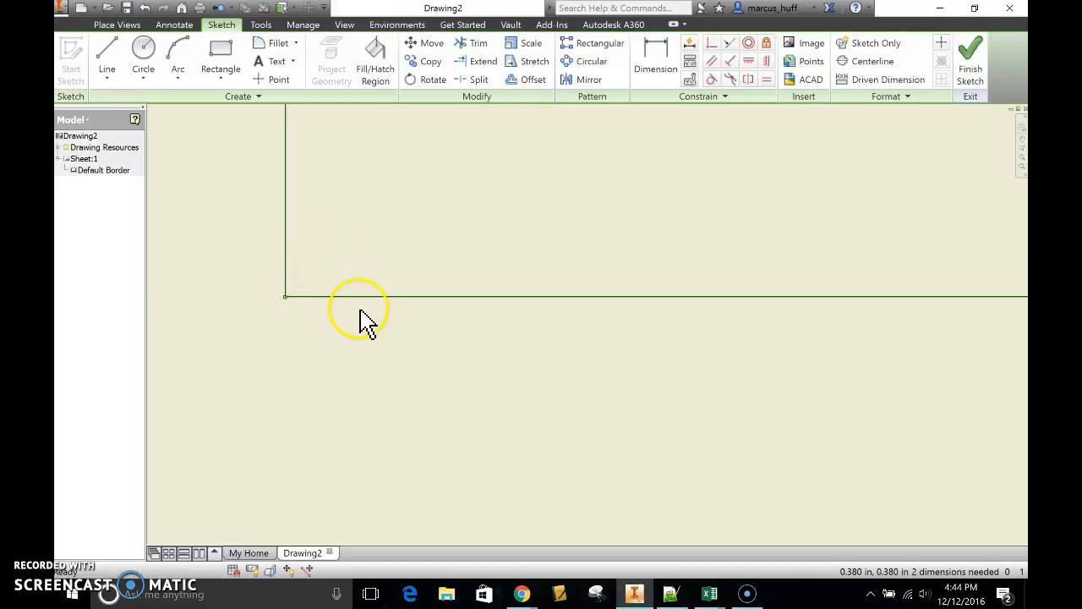
scroll(455, 319, up, 5)
scroll(464, 323, up, 6)
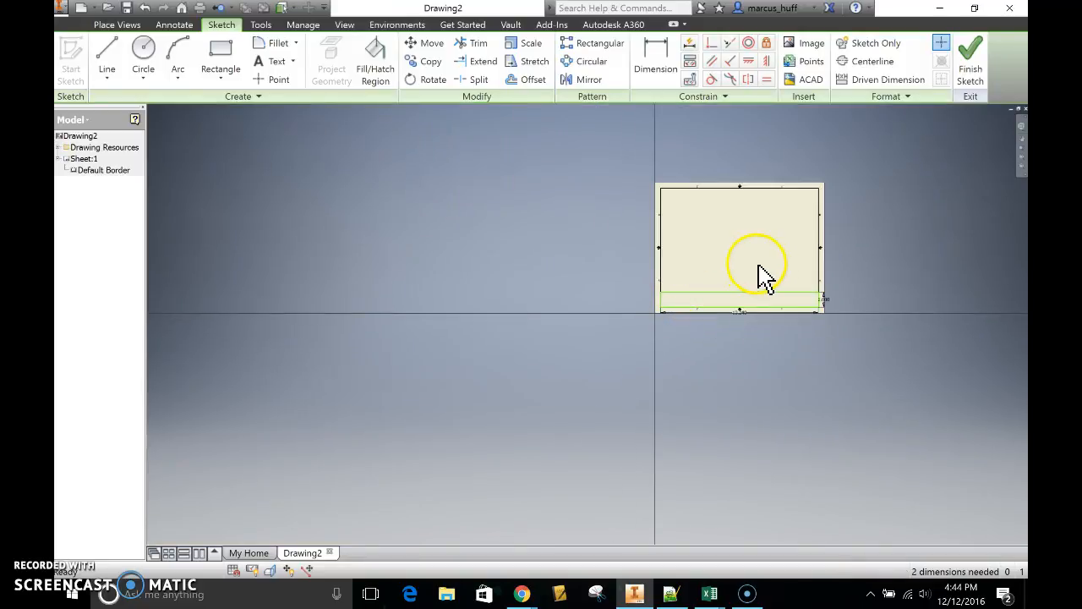
mouse_move(754, 264)
mouse_down()
mouse_move(553, 330)
mouse_move(541, 347)
mouse_up()
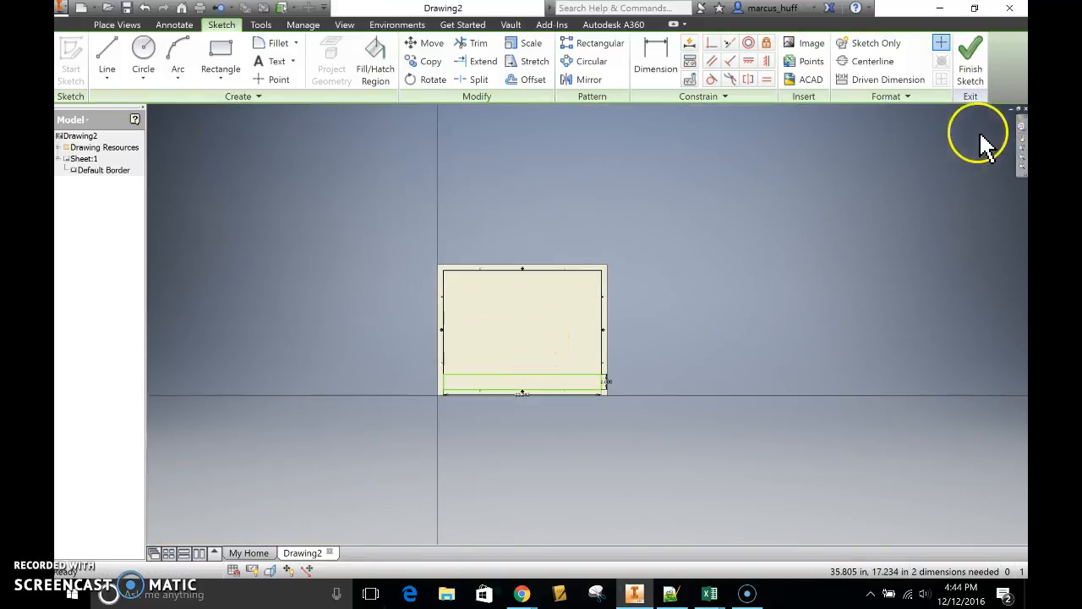
click(1023, 156)
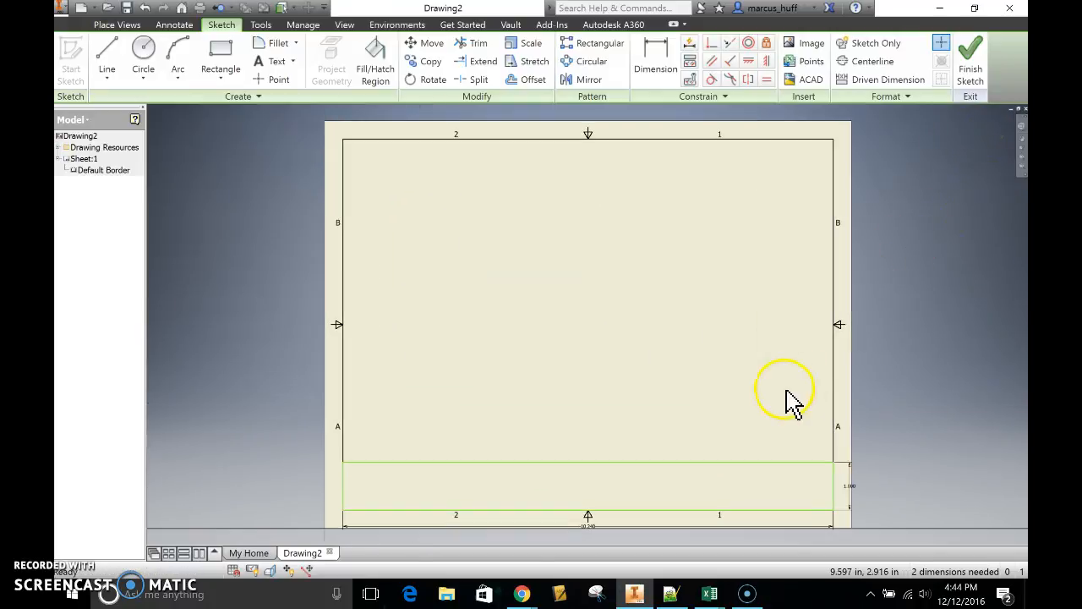
scroll(561, 407, down, 2)
mouse_move(560, 407)
middle_down()
mouse_move(541, 295)
mouse_move(587, 174)
mouse_move(554, 164)
middle_up()
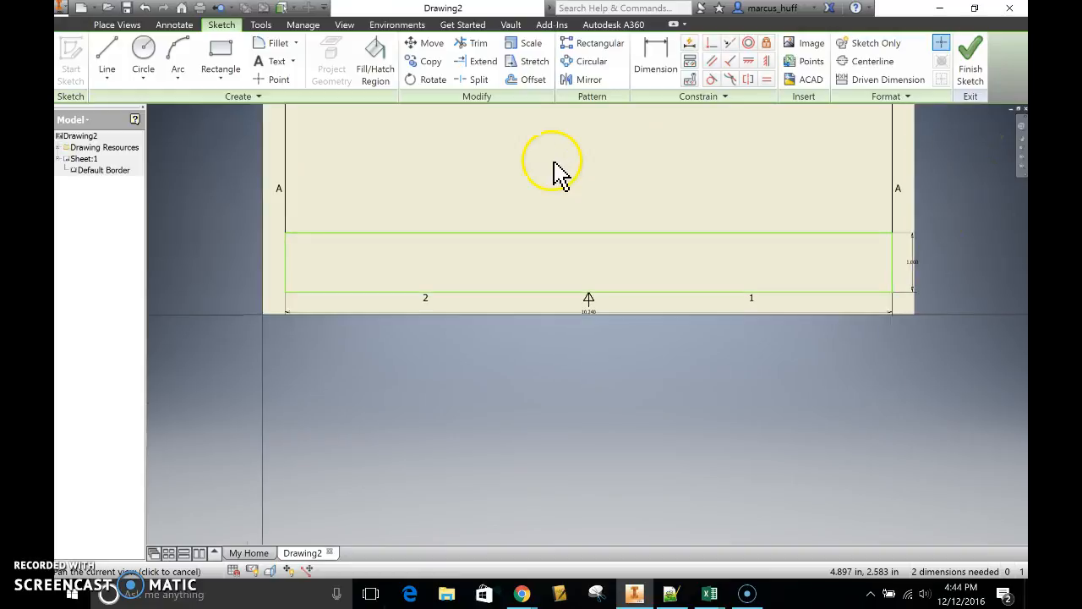
scroll(542, 214, down, 3)
scroll(544, 220, up, 2)
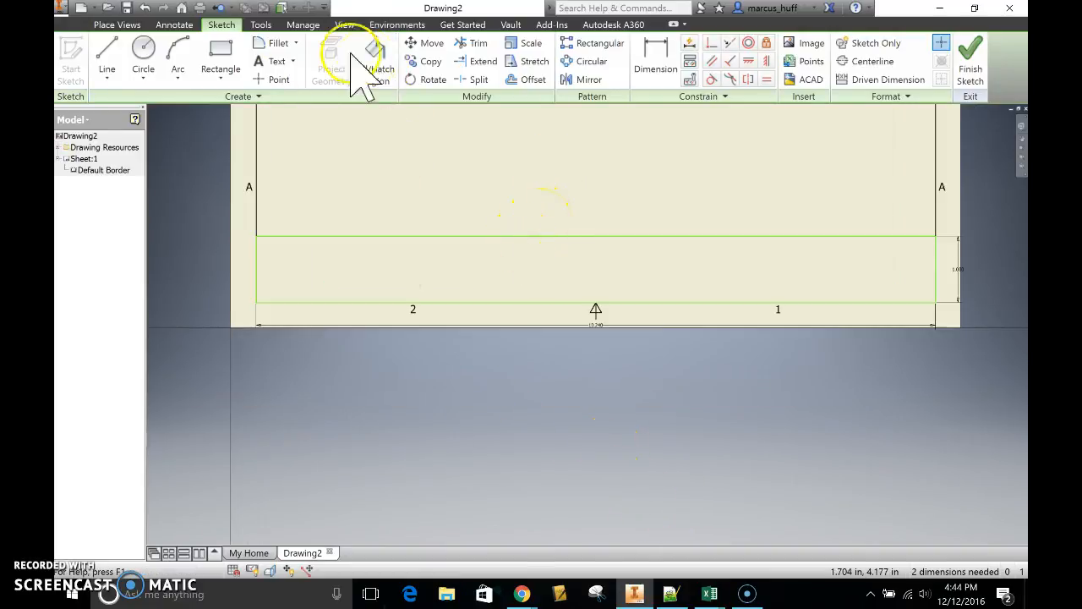
click(114, 61)
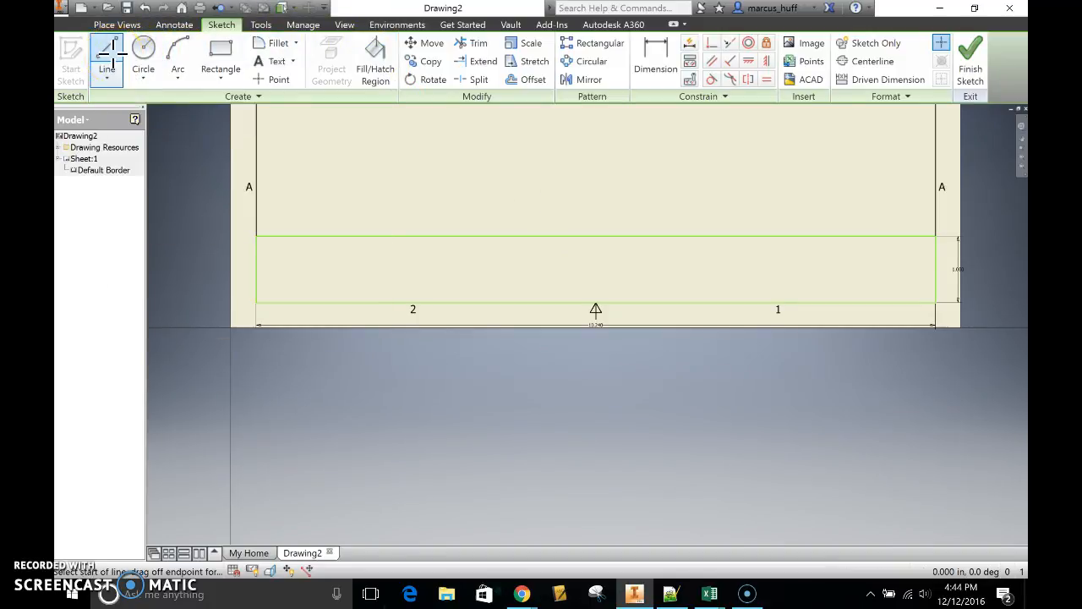
click(257, 268)
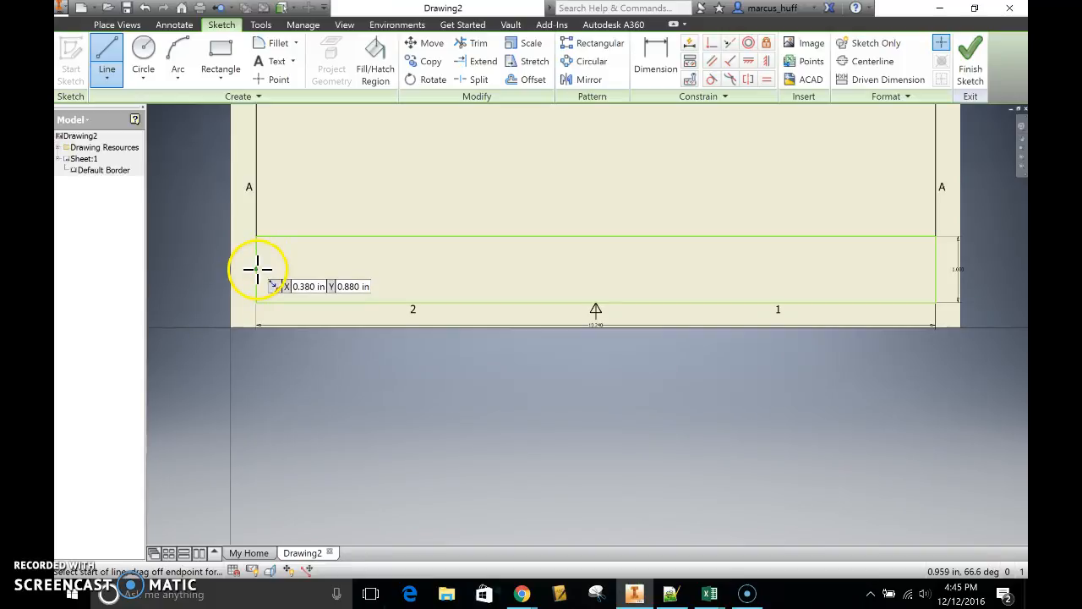
click(257, 269)
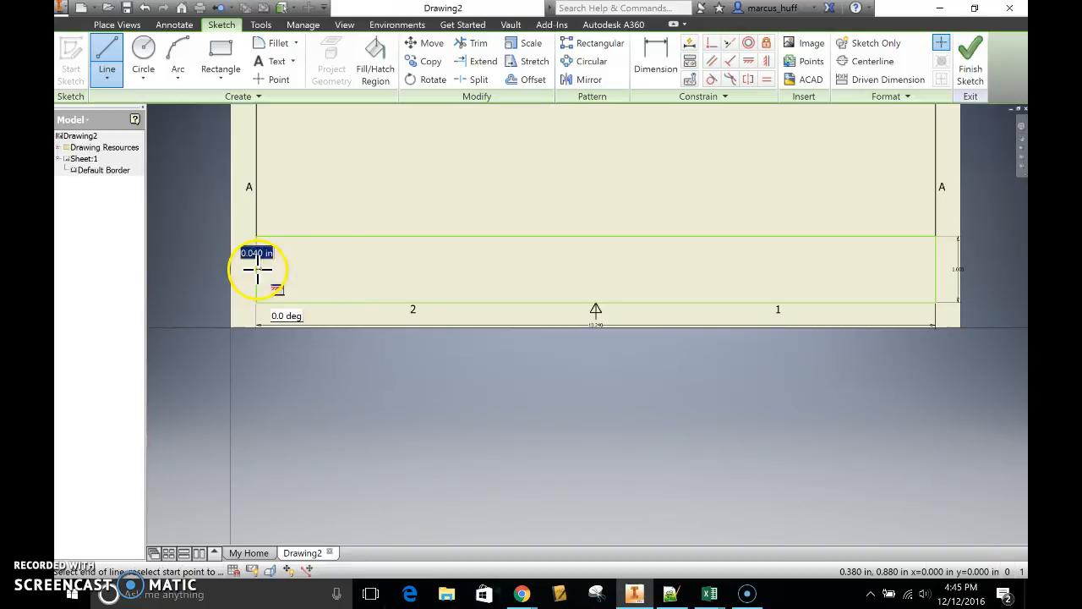
double_click(936, 268)
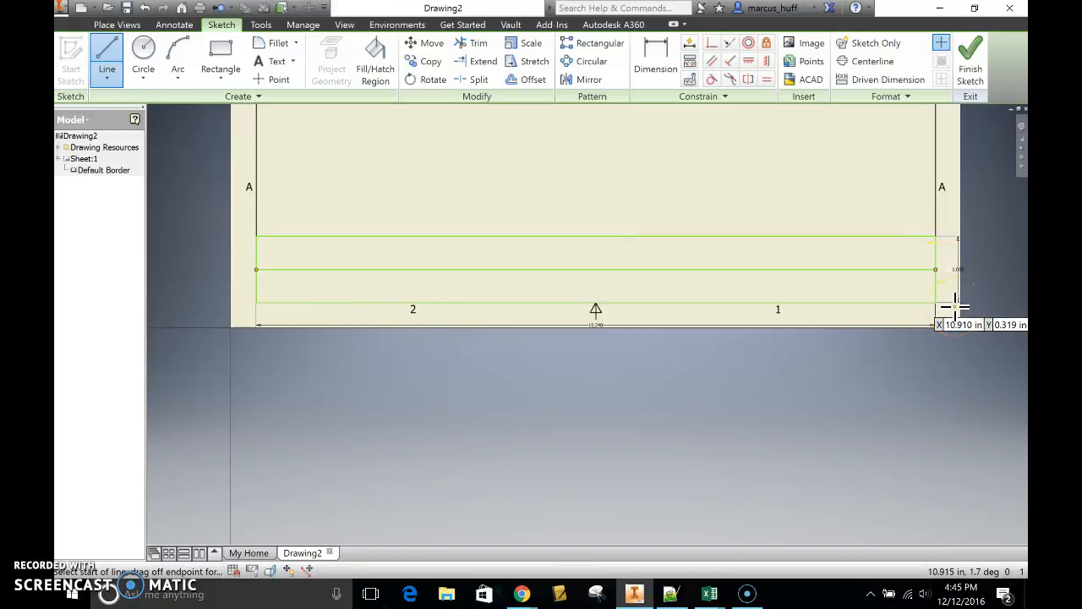
key(ctrl+z)
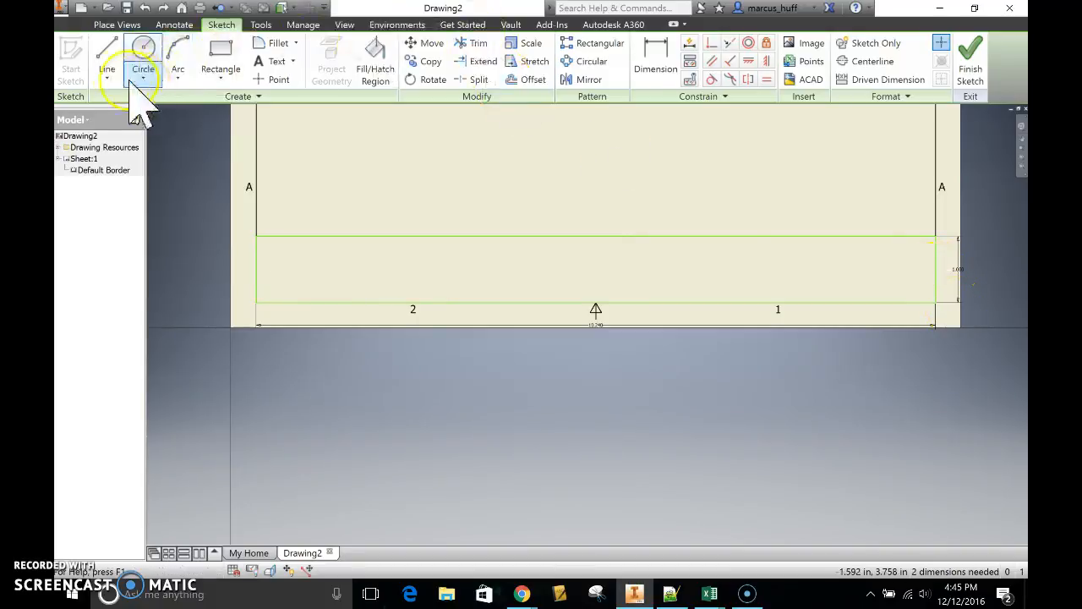
Draw a horizontal line between the midpoints of the title block's side edges and a full-height vertical divider about 0.8 in from the left edge.
click(105, 61)
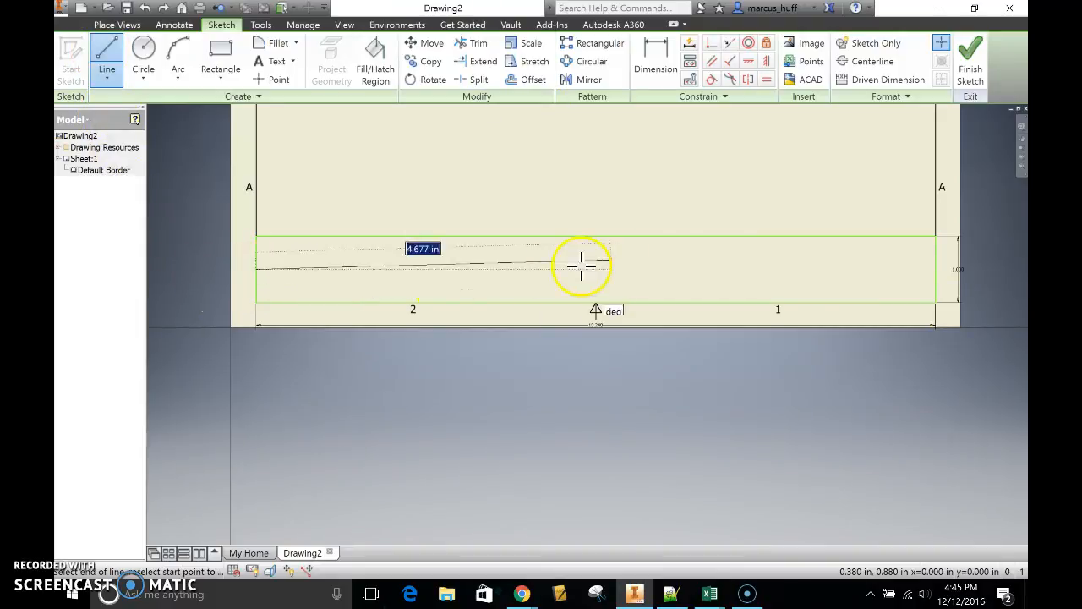
double_click(936, 269)
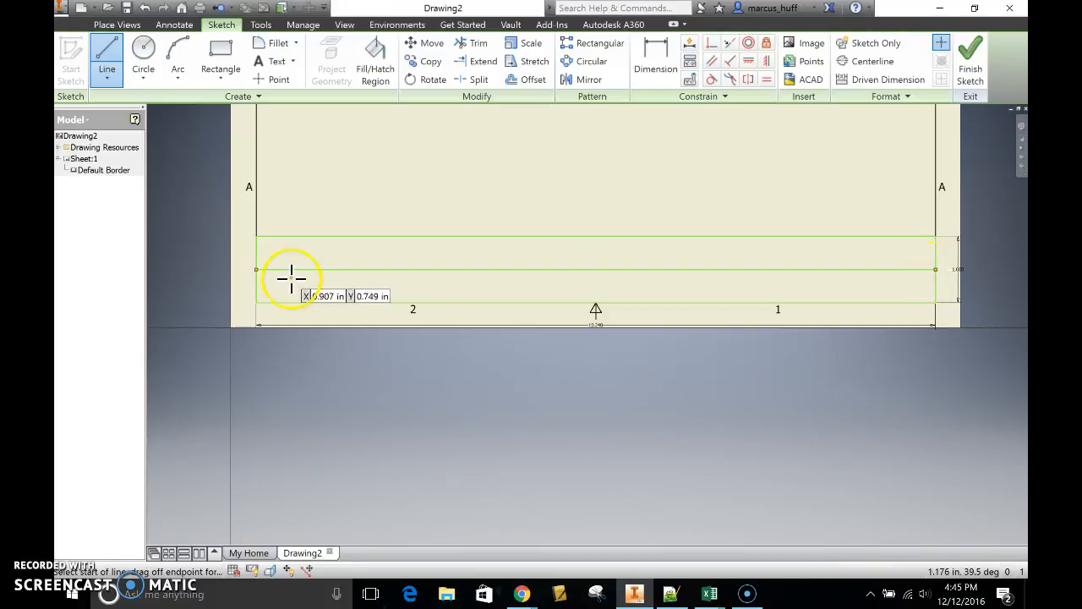
click(308, 238)
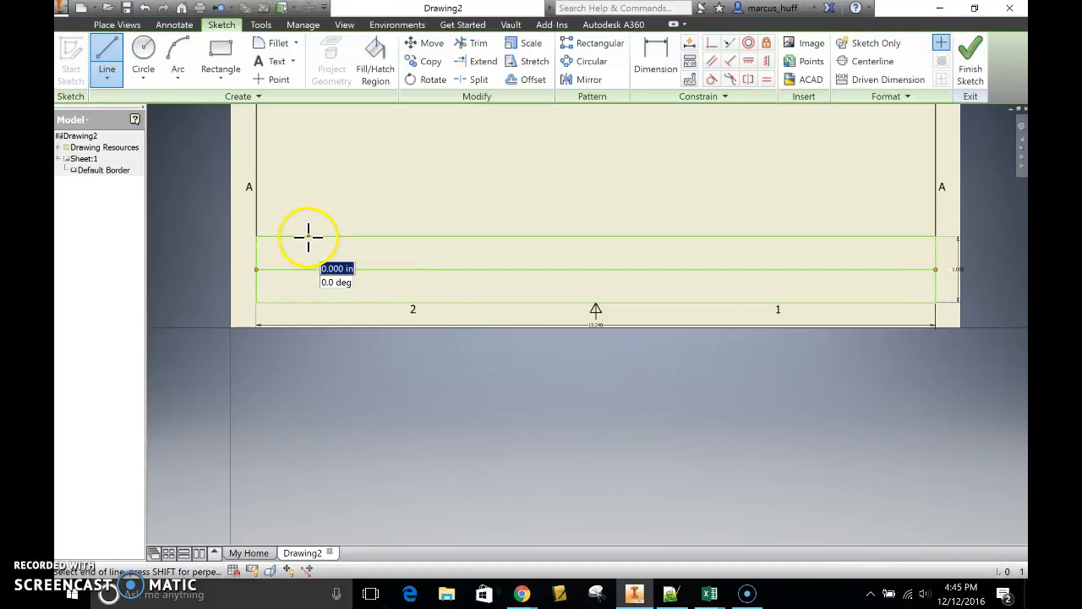
double_click(307, 302)
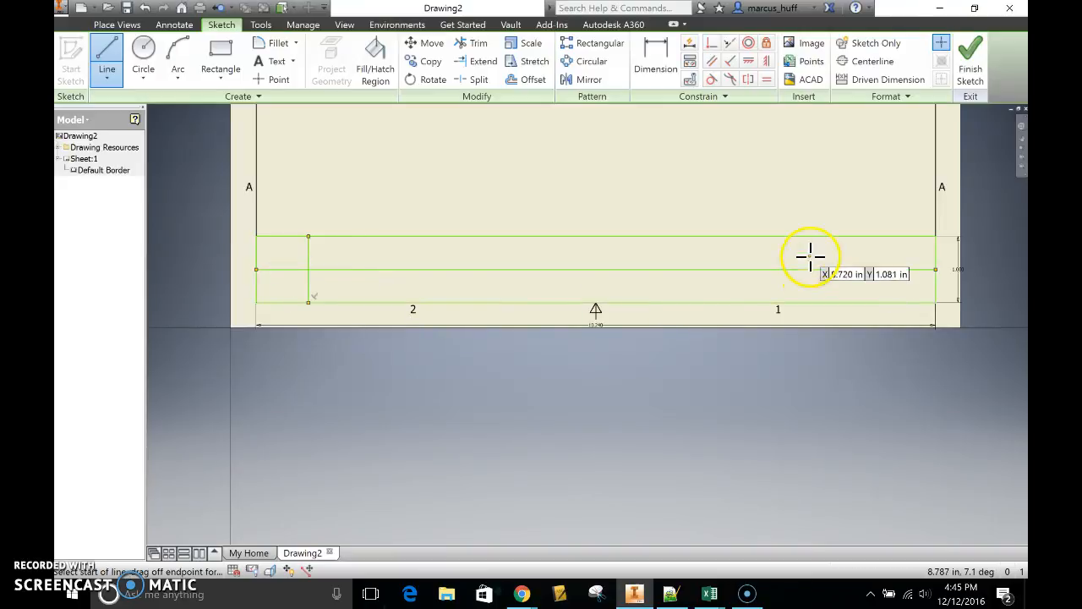
click(869, 236)
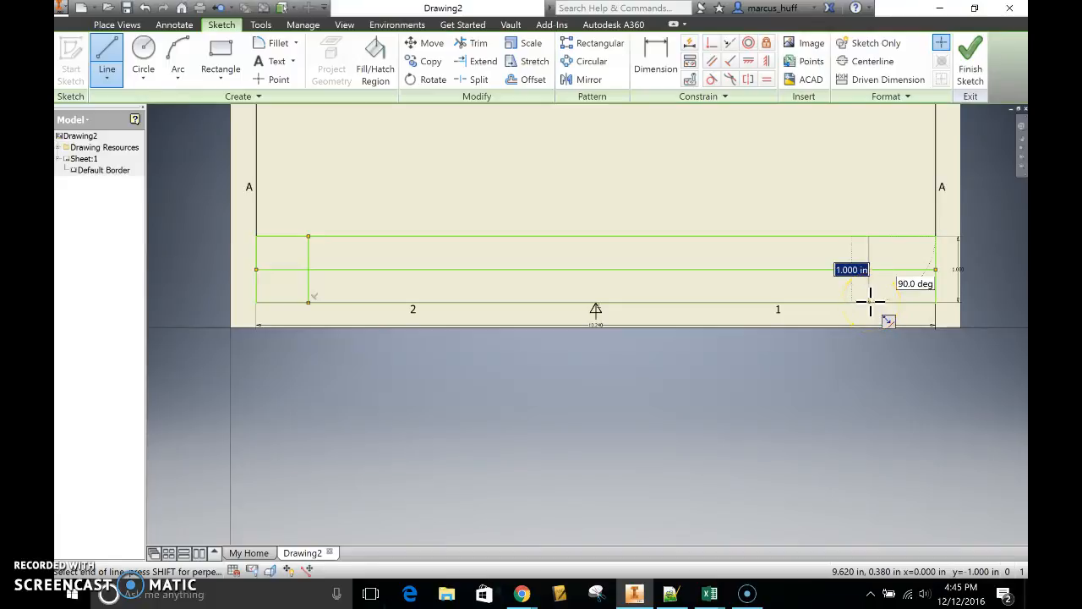
double_click(869, 302)
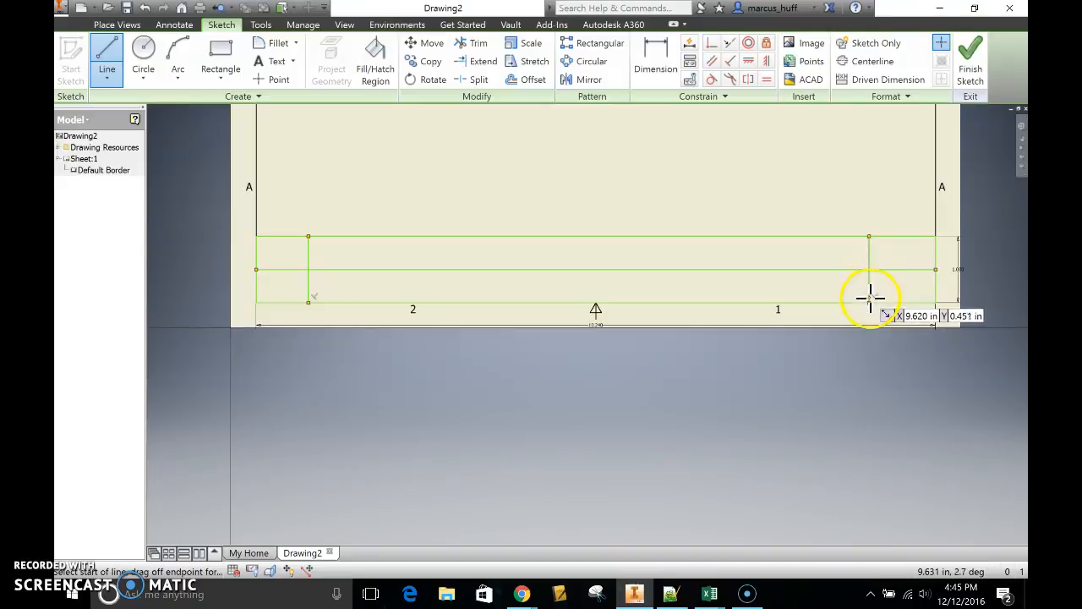
click(872, 237)
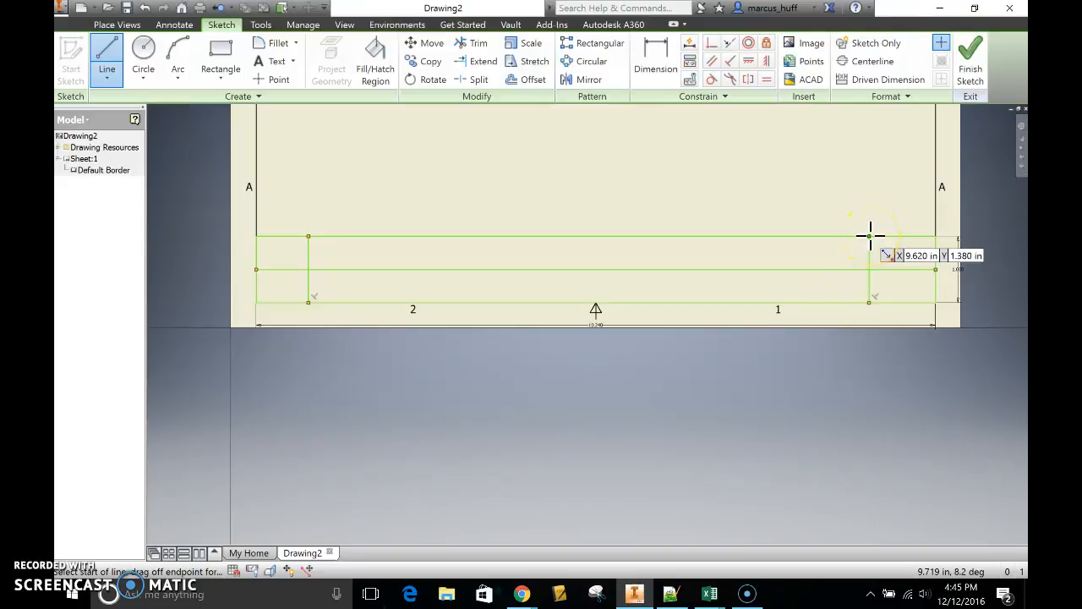
click(869, 302)
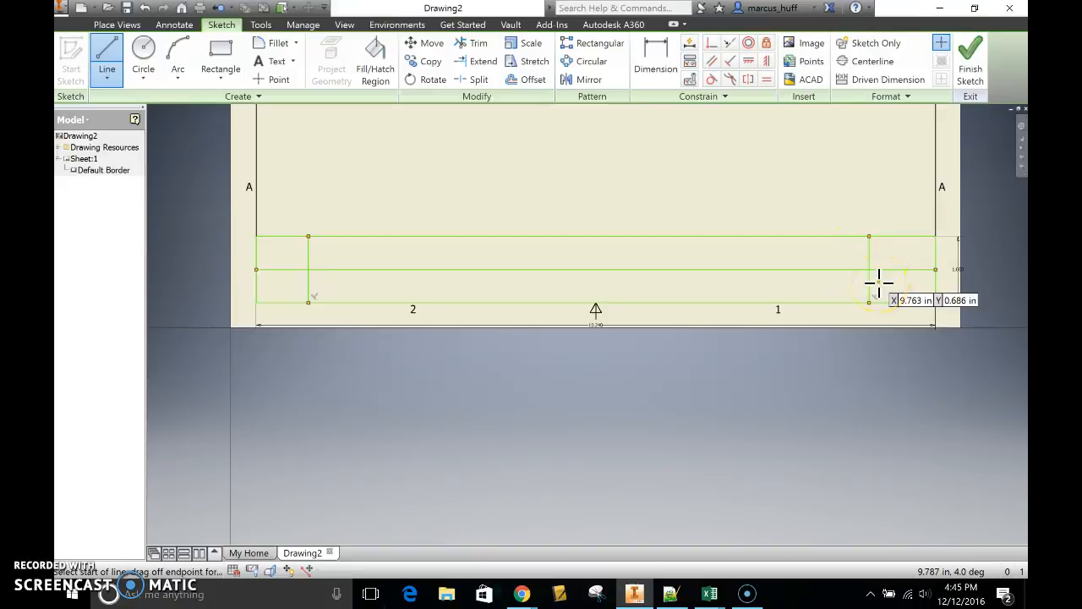
key(Escape)
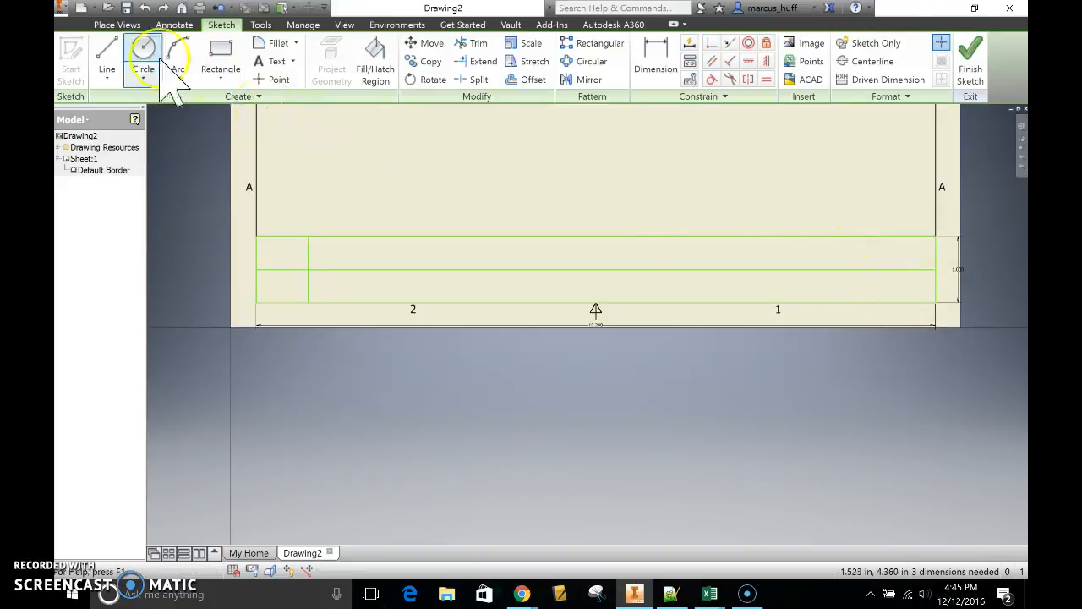
Draw a full-height vertical divider about 1.5 in from the title block's right edge and another between the midpoints of its long edges.
click(106, 57)
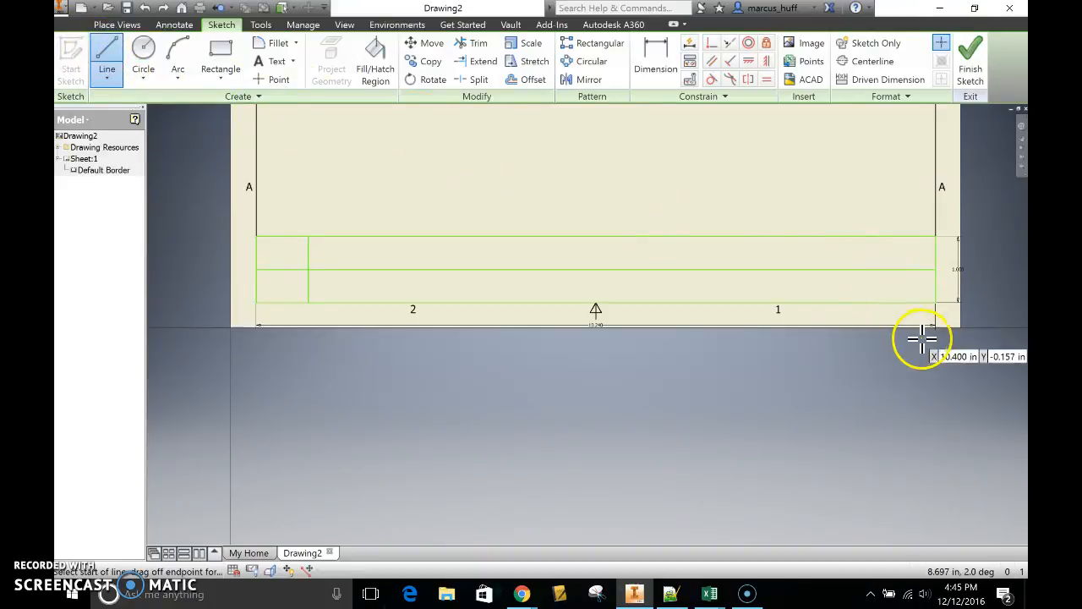
click(835, 235)
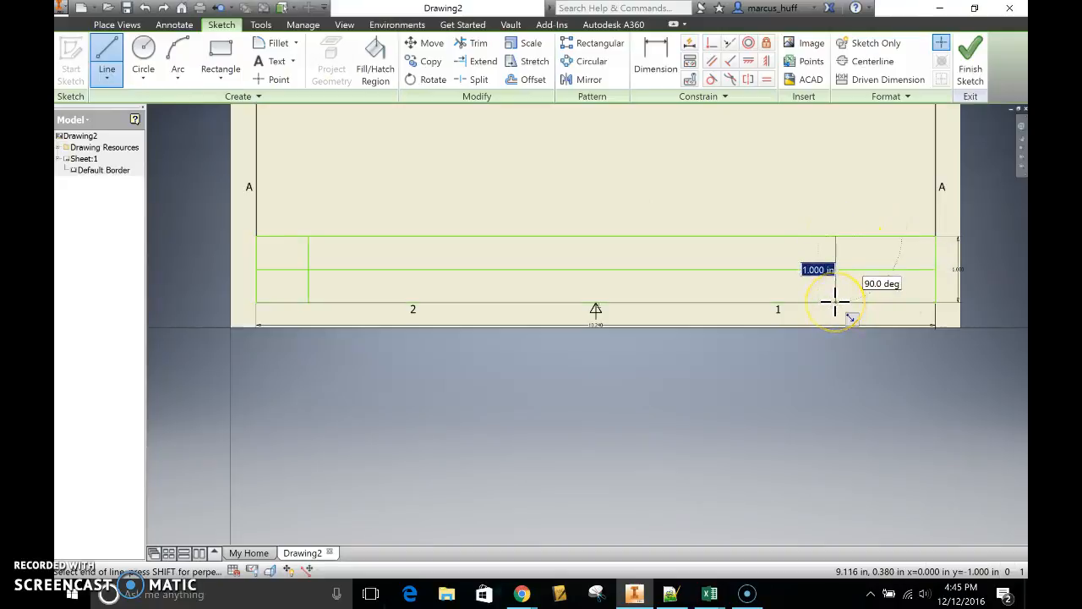
click(835, 301)
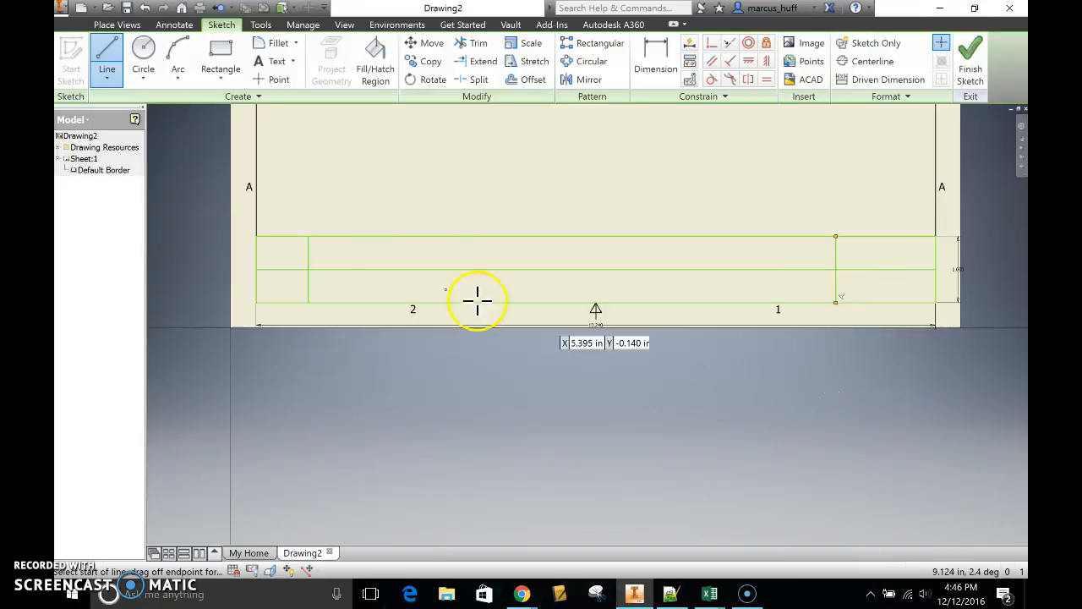
click(596, 236)
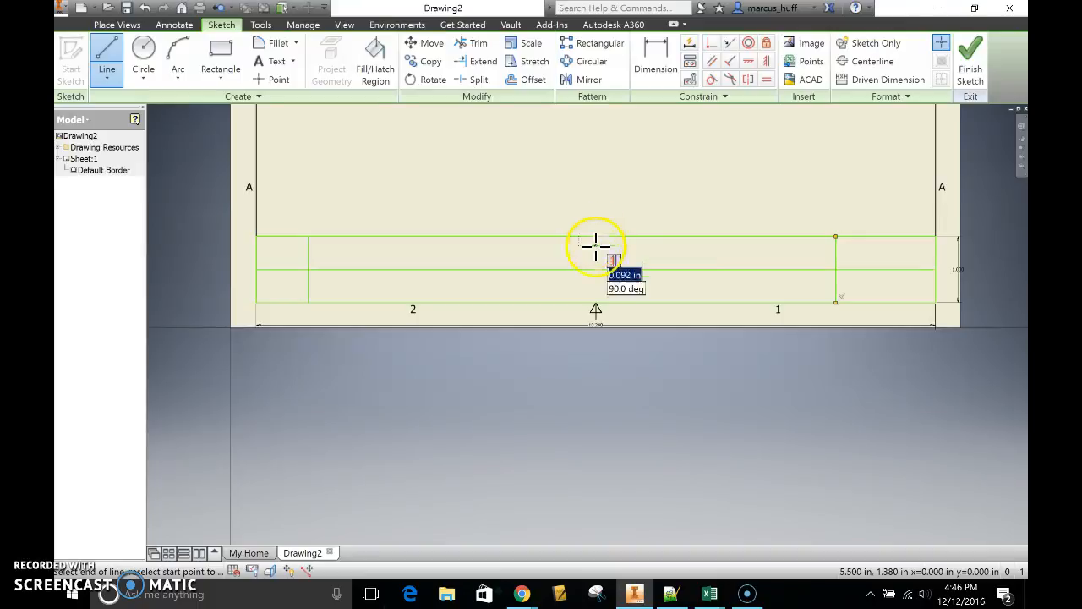
click(596, 302)
click(523, 364)
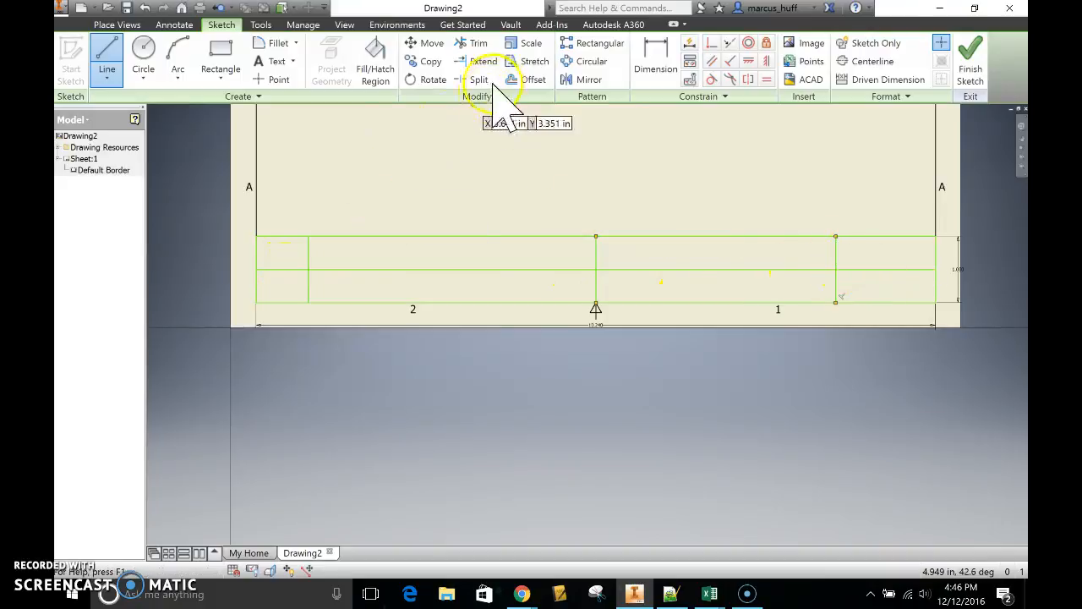
Trim the horizontal middle line out of the two end cells so it spans only between the outer vertical dividers.
click(474, 42)
click(285, 272)
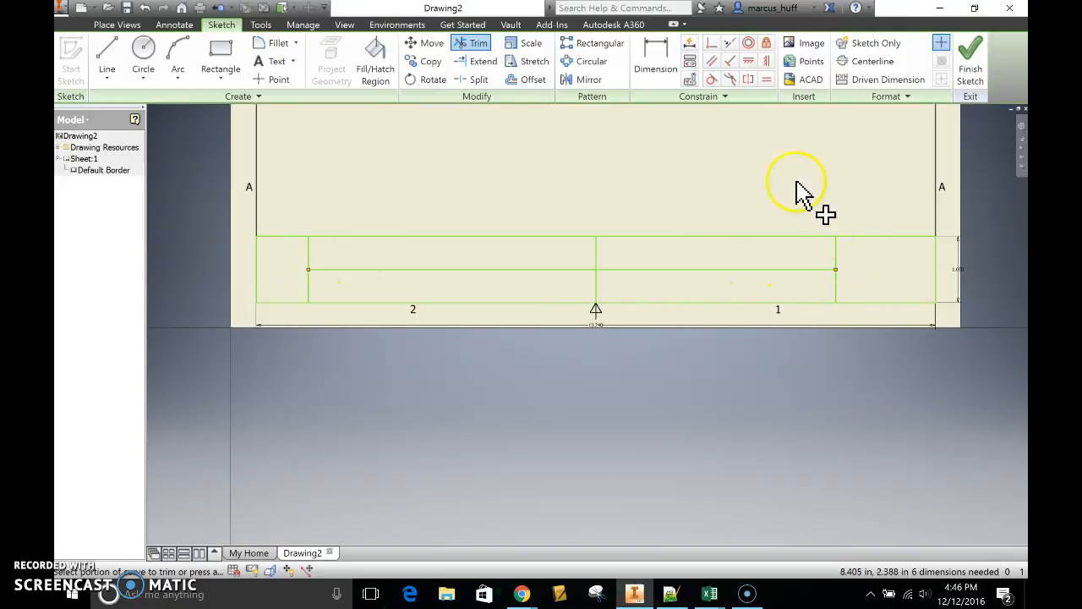
Dimension the widths of the title block's left and right end cells to 1 in each.
click(661, 55)
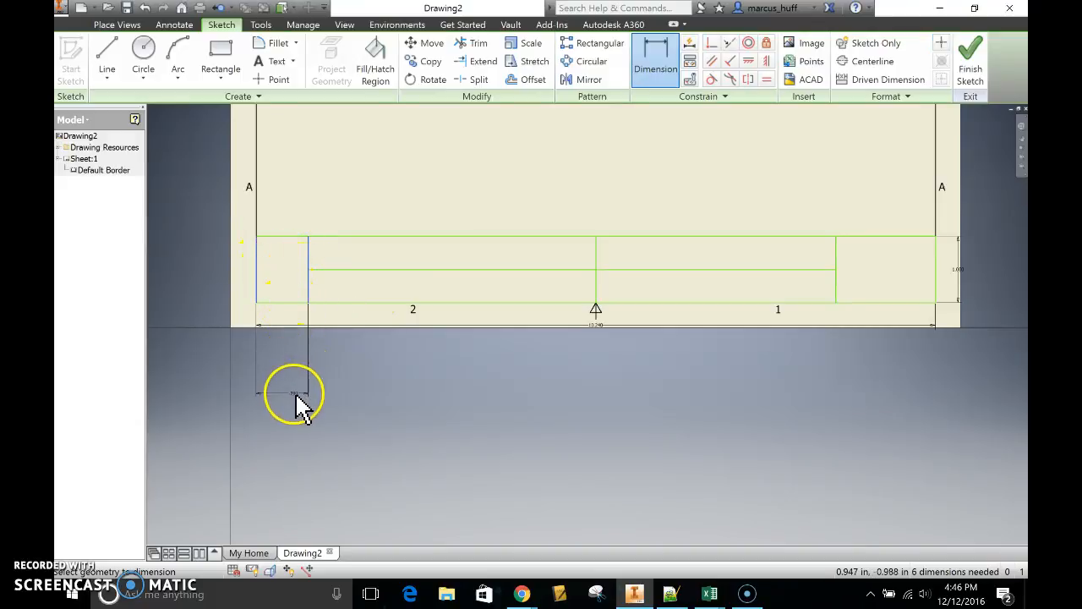
click(301, 407)
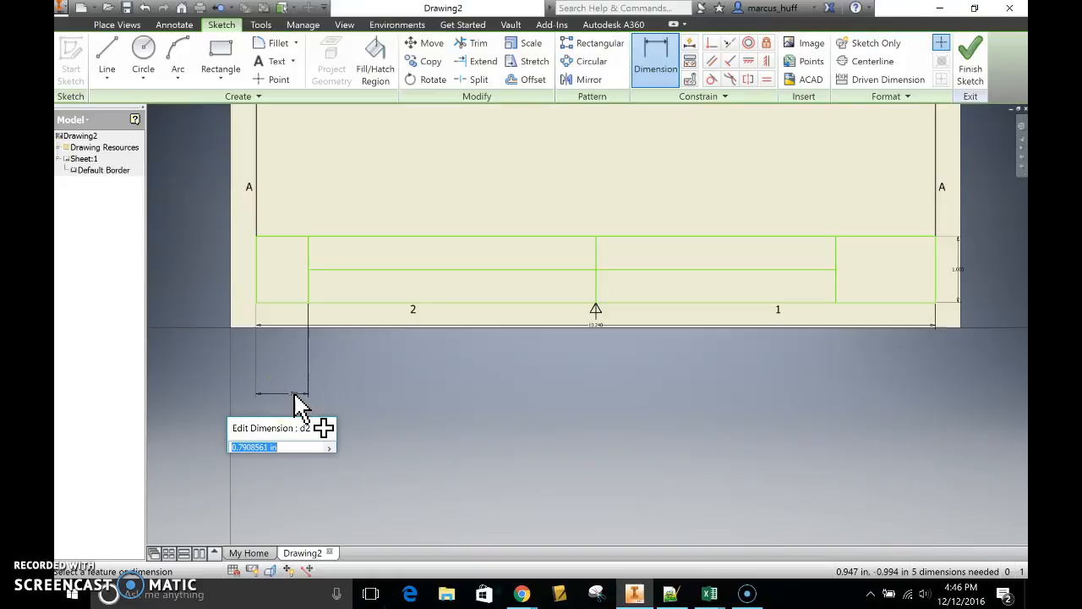
key(Return)
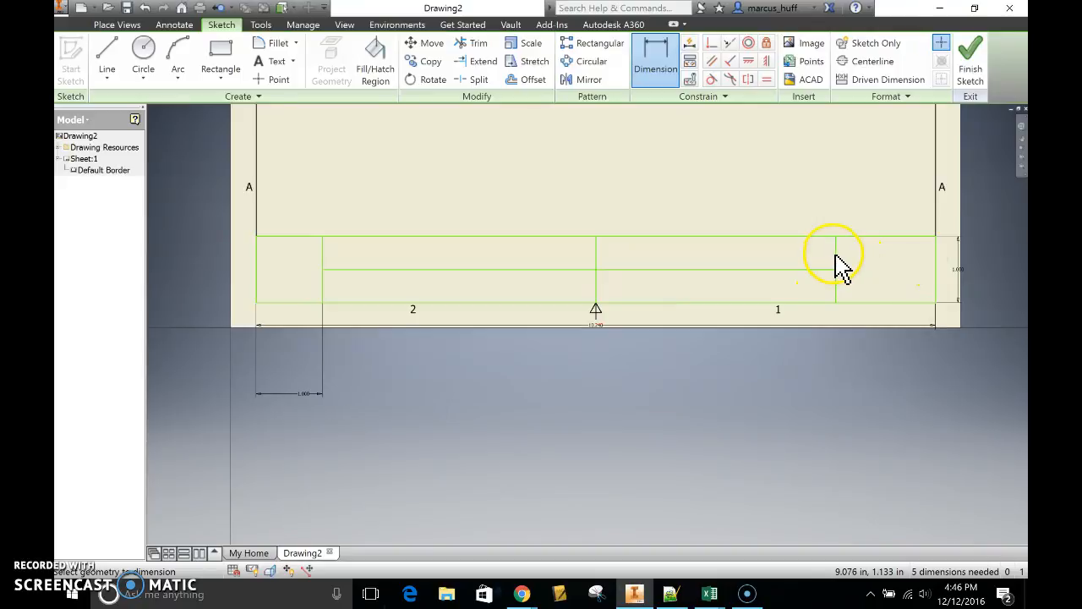
click(937, 262)
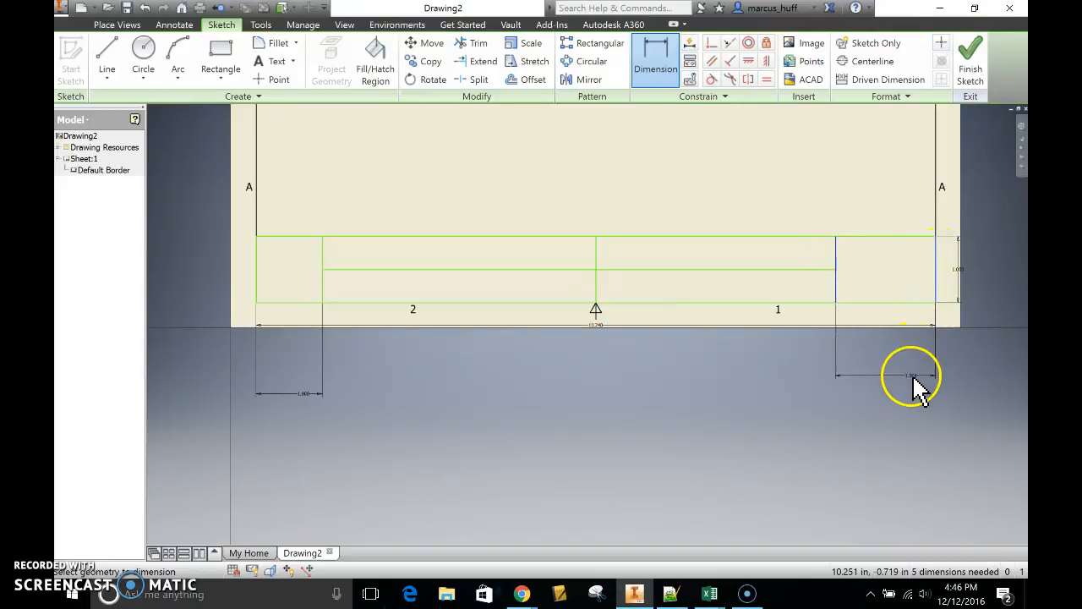
click(914, 386)
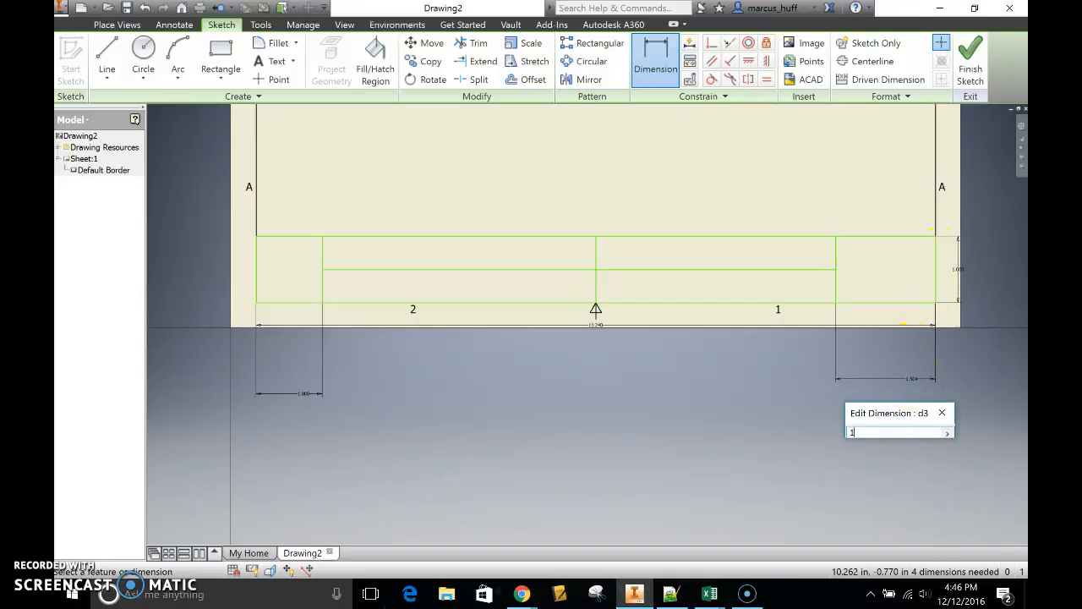
text(1)
key(Return)
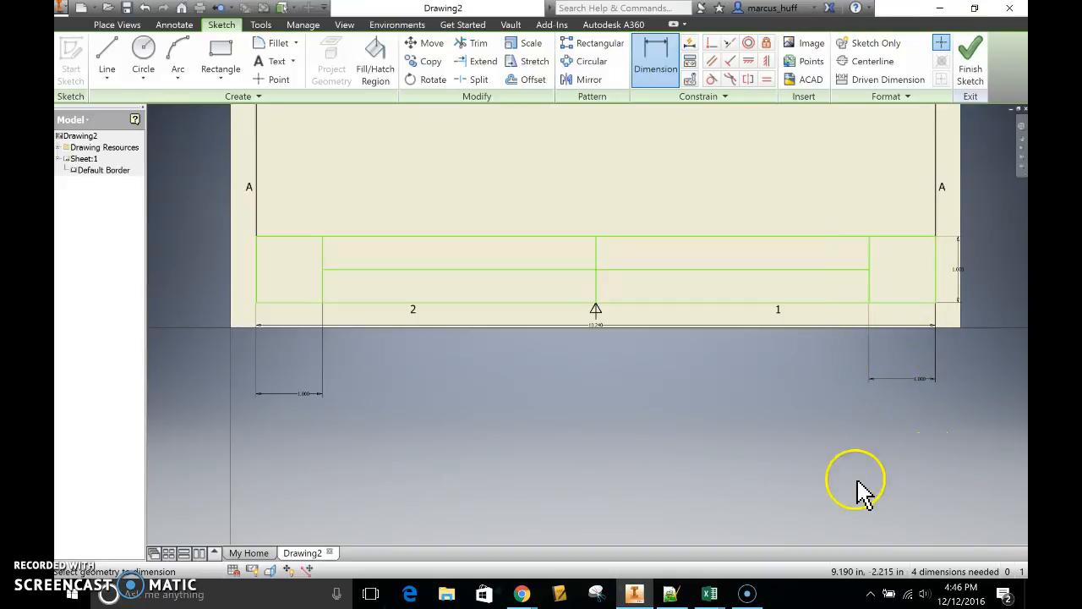
Trim the right half of the horizontal middle line and redraw it as a separate line from the centre divider to the right divider.
click(107, 53)
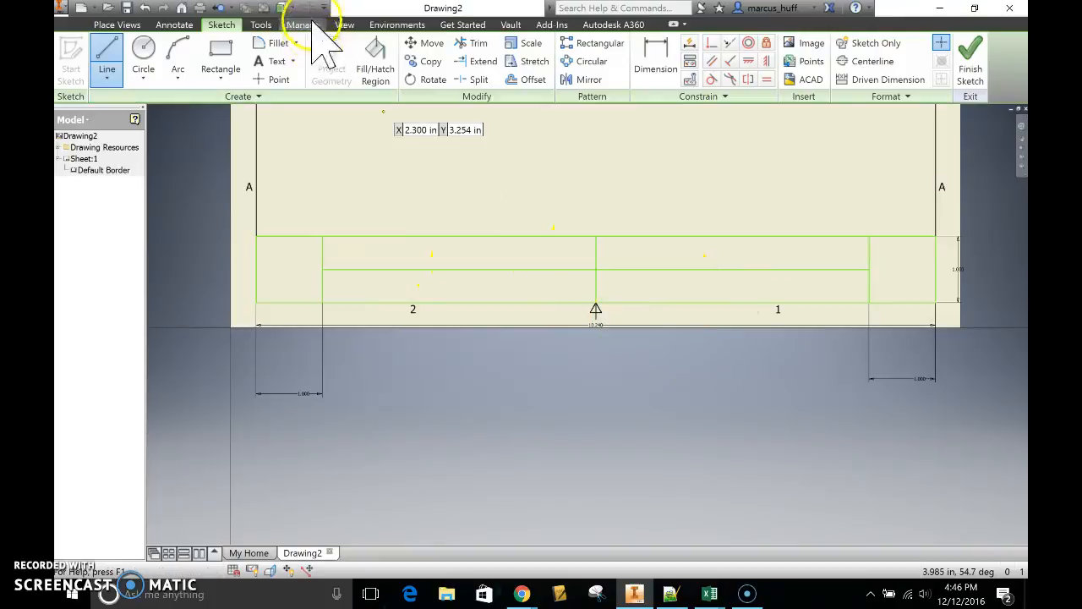
click(475, 43)
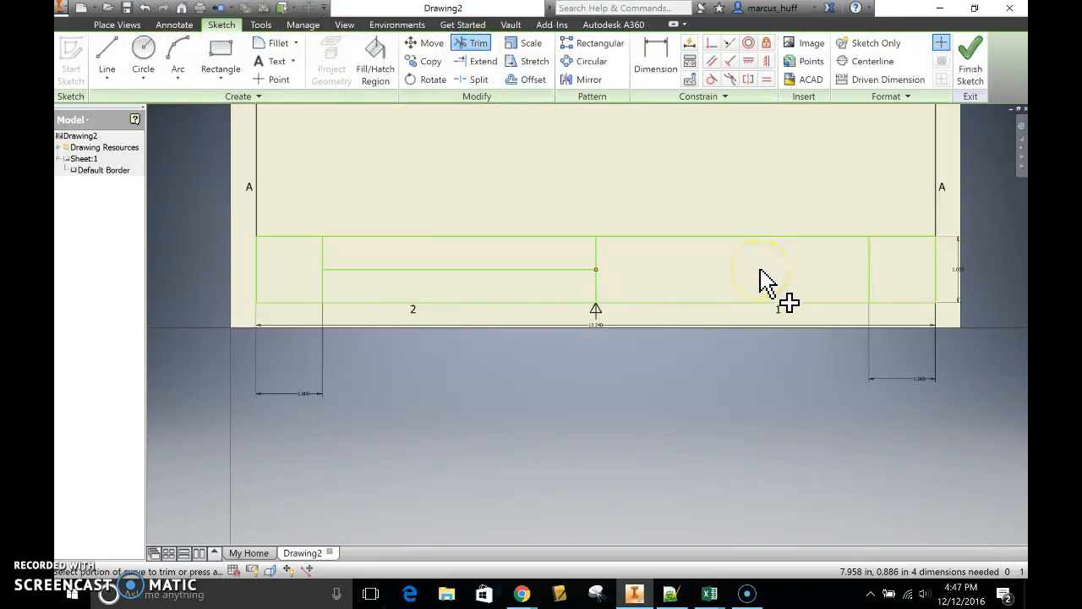
click(107, 58)
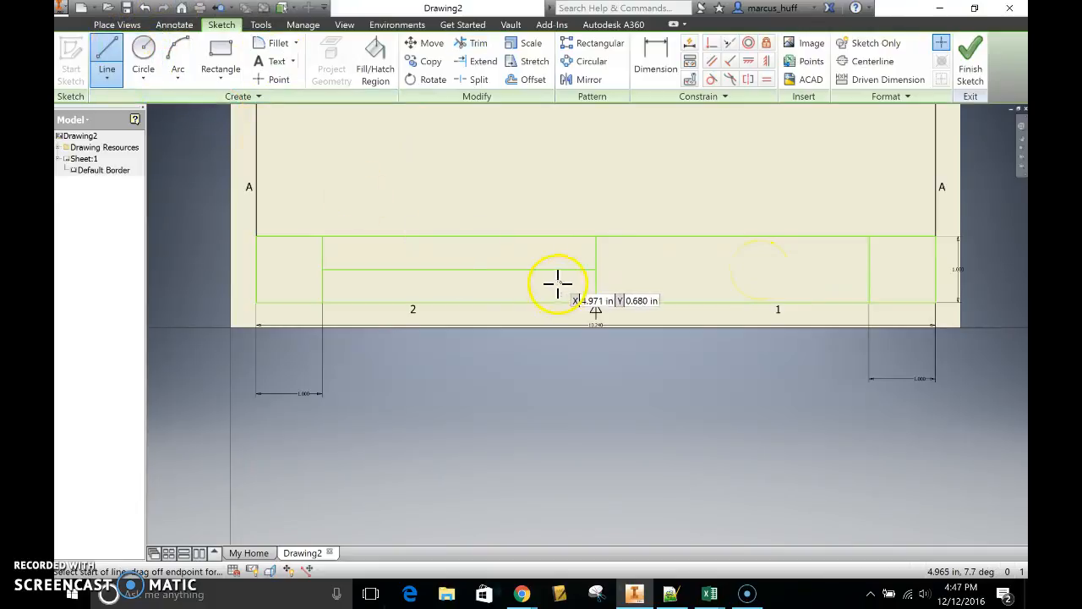
click(596, 269)
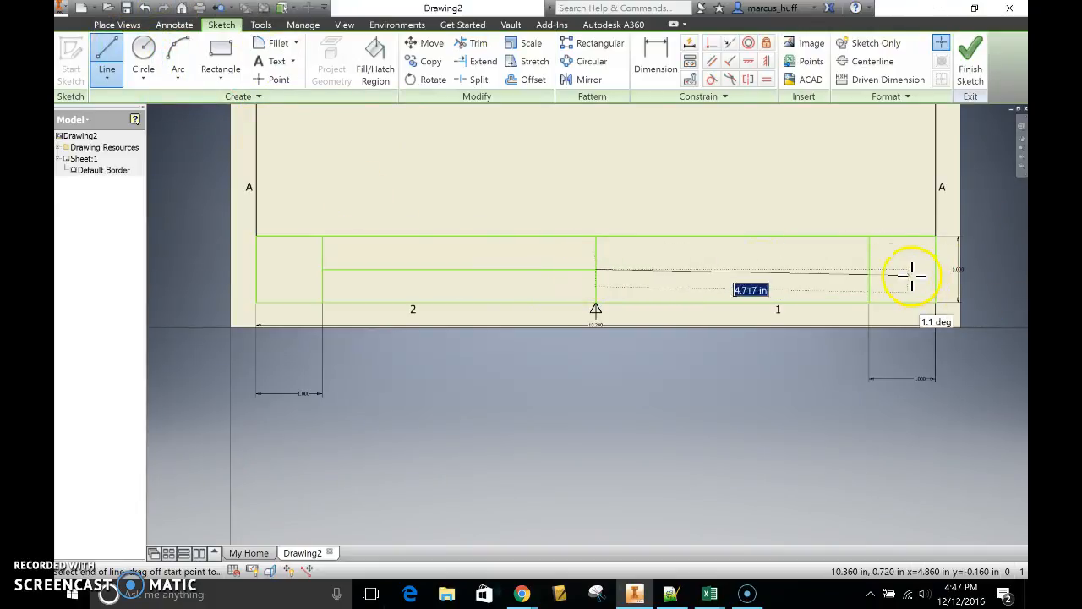
double_click(869, 269)
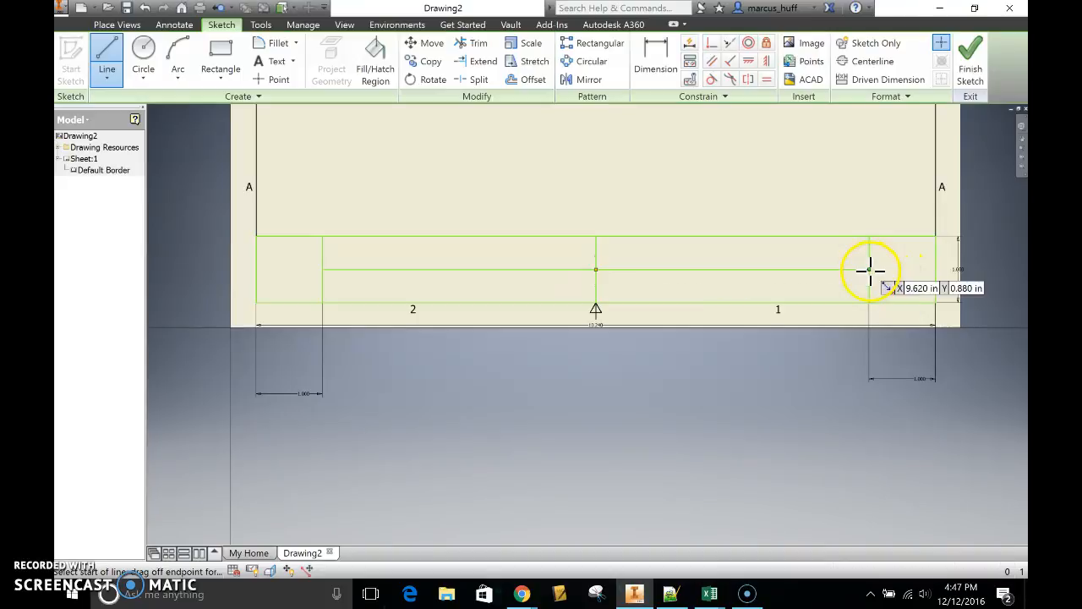
Split the lower cell right of the centre divider with a vertical line from the horizontal line's midpoint to the bottom edge.
click(732, 269)
double_click(734, 301)
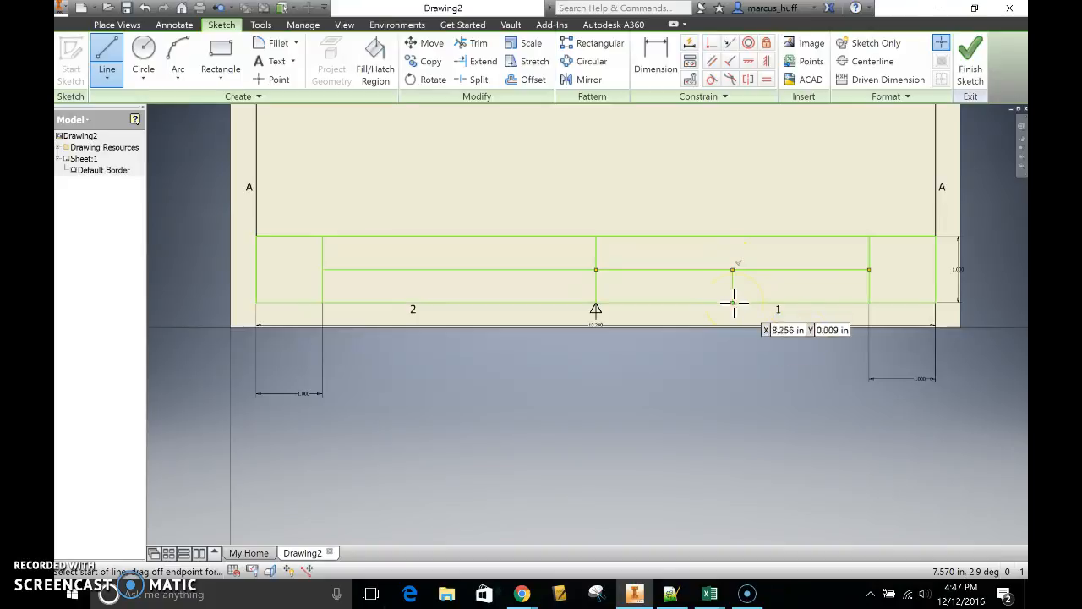
Trim the upper half of the centre vertical divider and redraw it as a separate line from the horizontal line to the top edge.
click(819, 331)
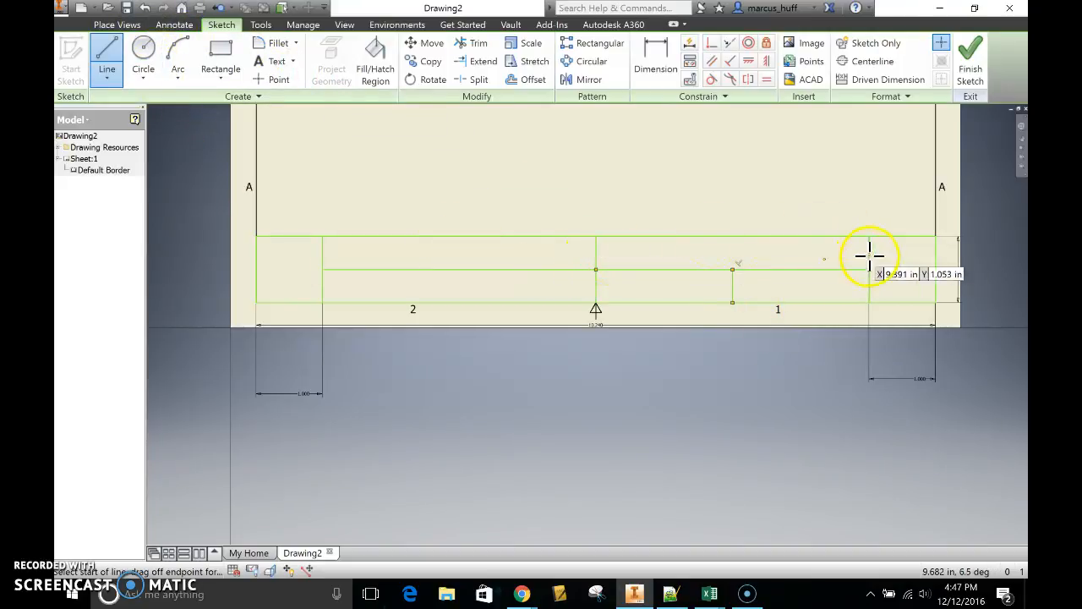
click(473, 42)
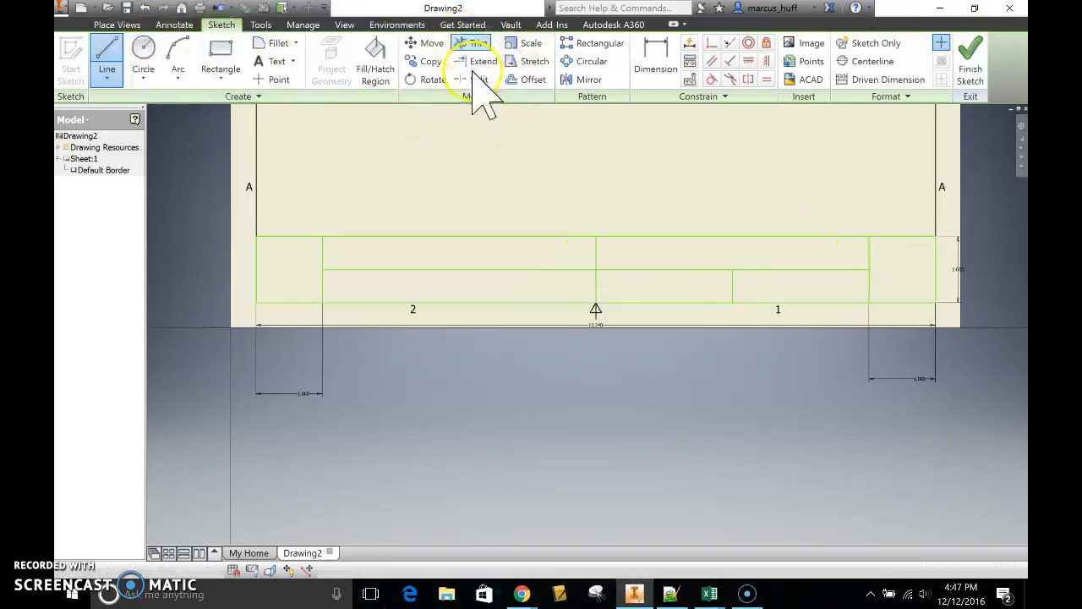
click(597, 252)
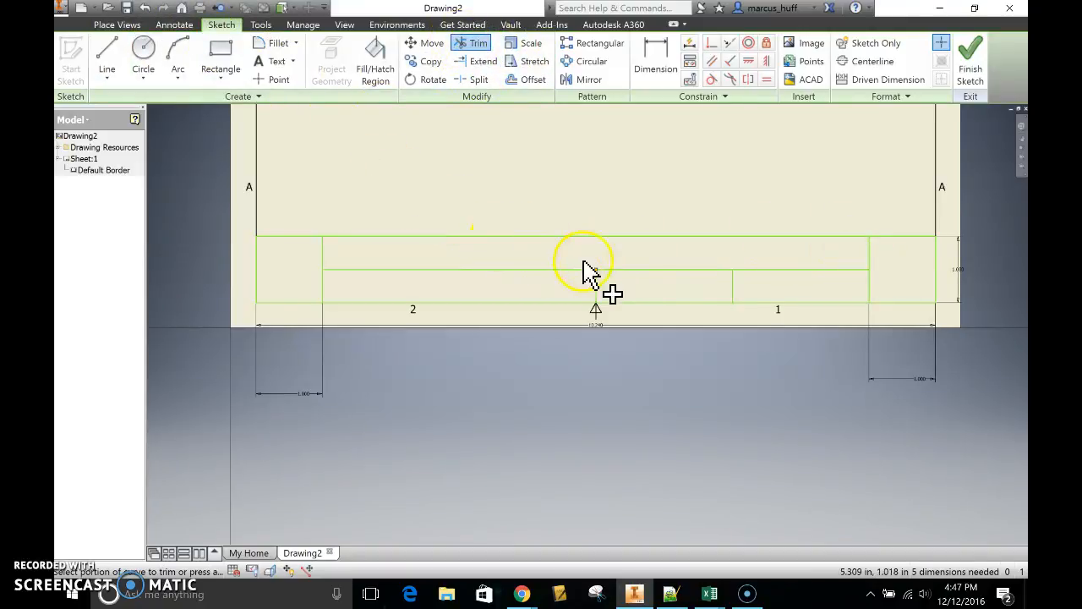
click(107, 58)
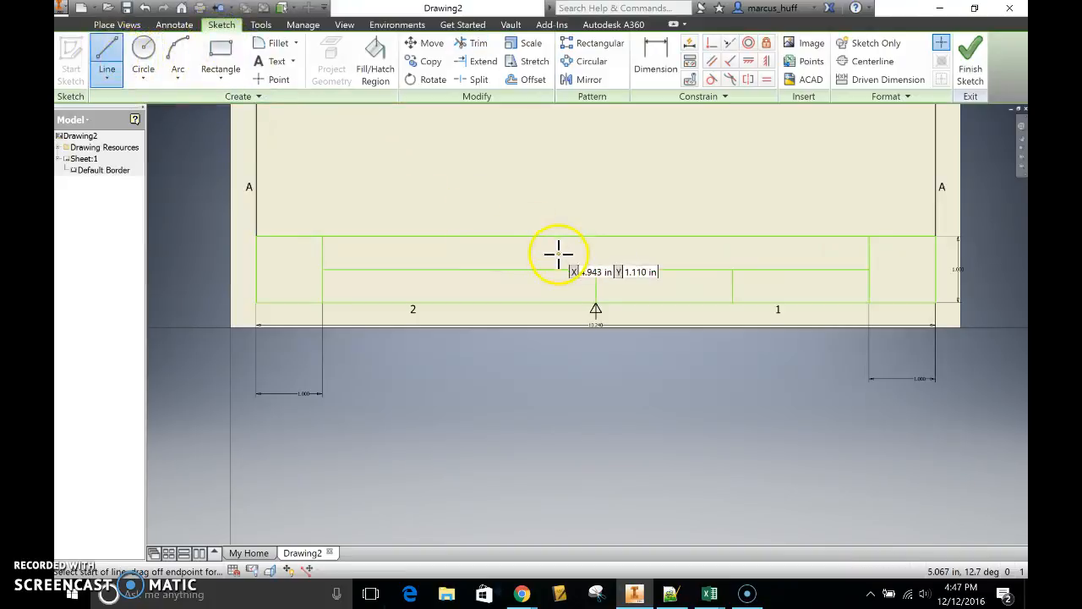
click(596, 269)
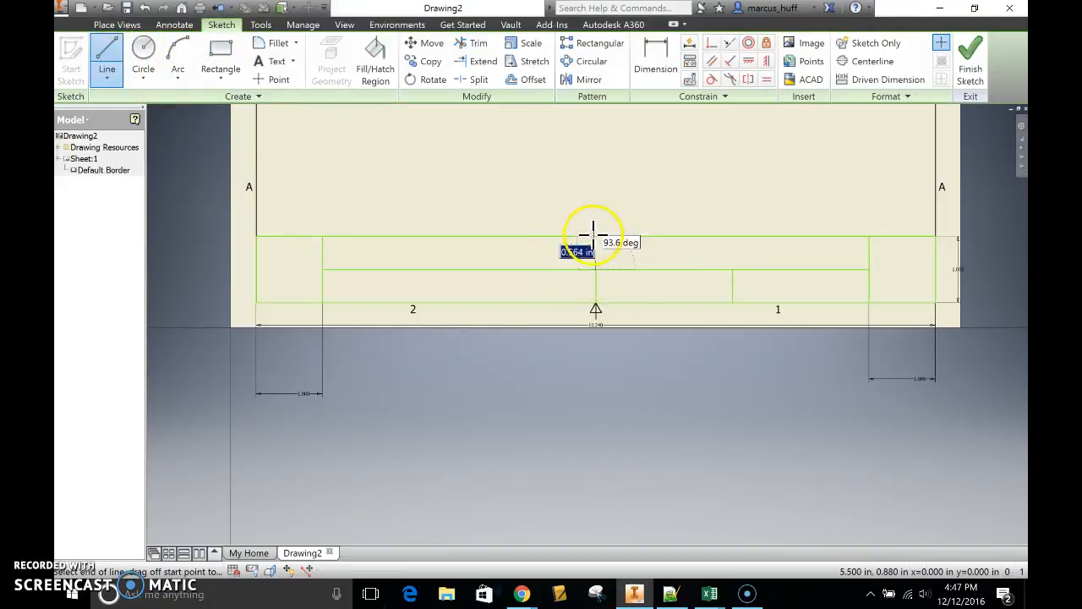
click(595, 236)
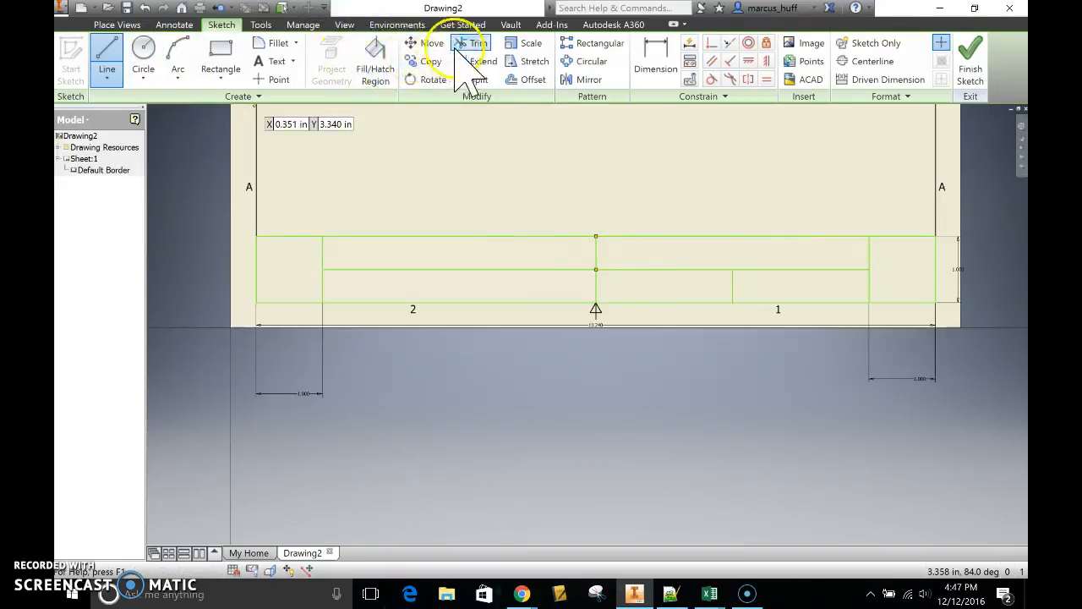
Trim the upper half of the right vertical divider and redraw it as a separate line up to the title block's top edge.
click(473, 43)
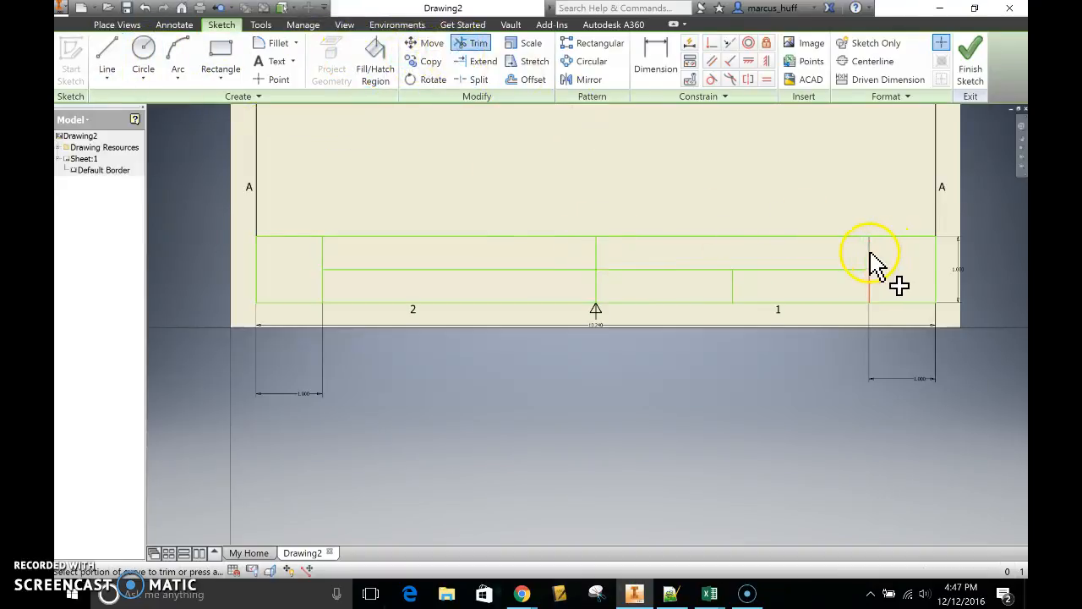
click(108, 51)
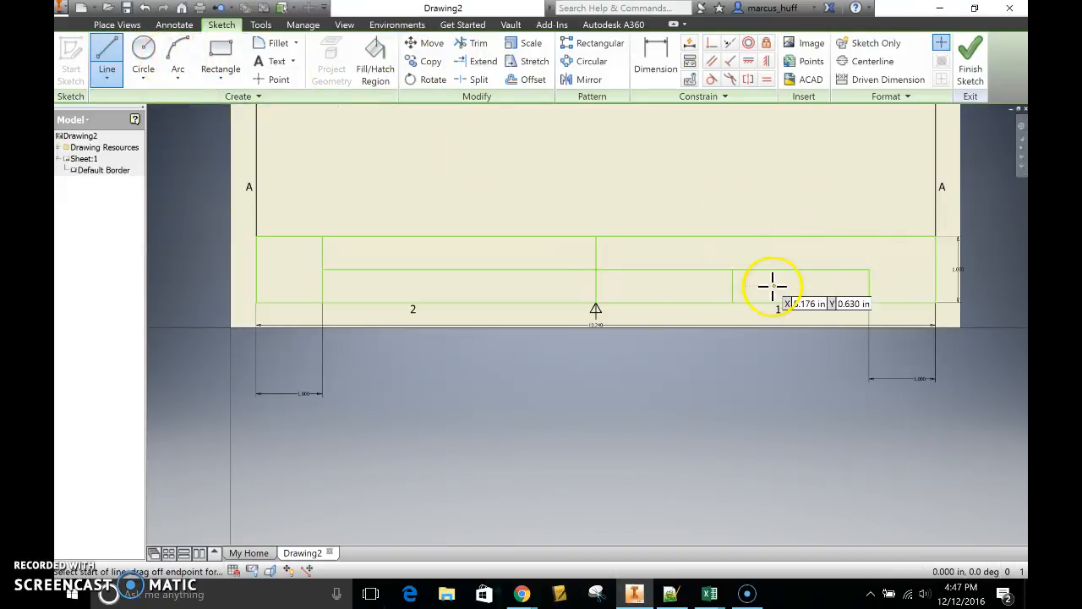
click(865, 273)
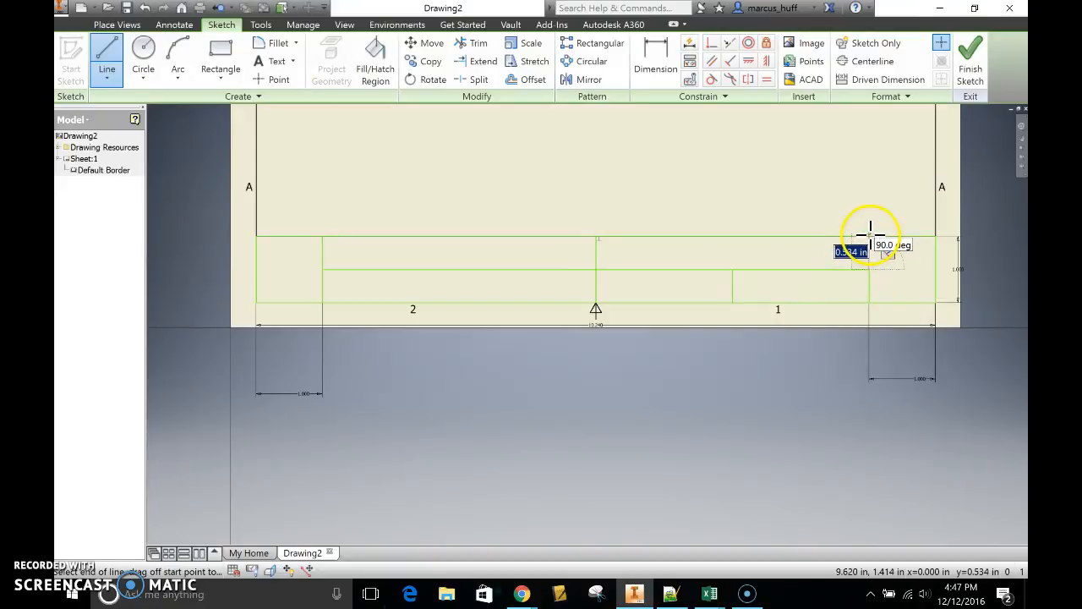
click(869, 236)
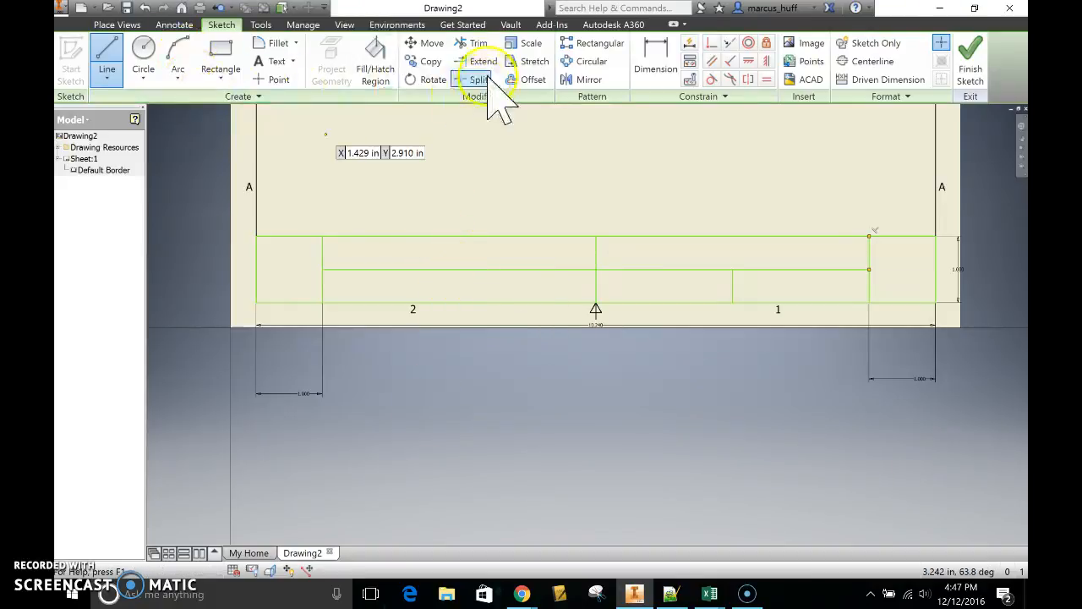
Trim the title block's top edge between the left and centre dividers and redraw that segment as a separate line.
click(473, 43)
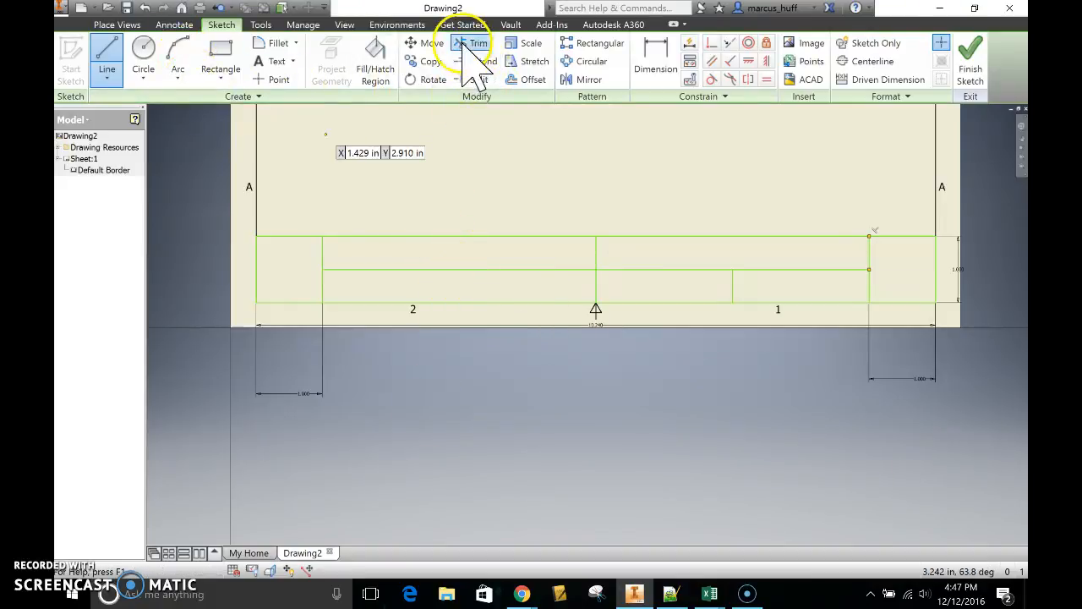
click(476, 238)
click(116, 67)
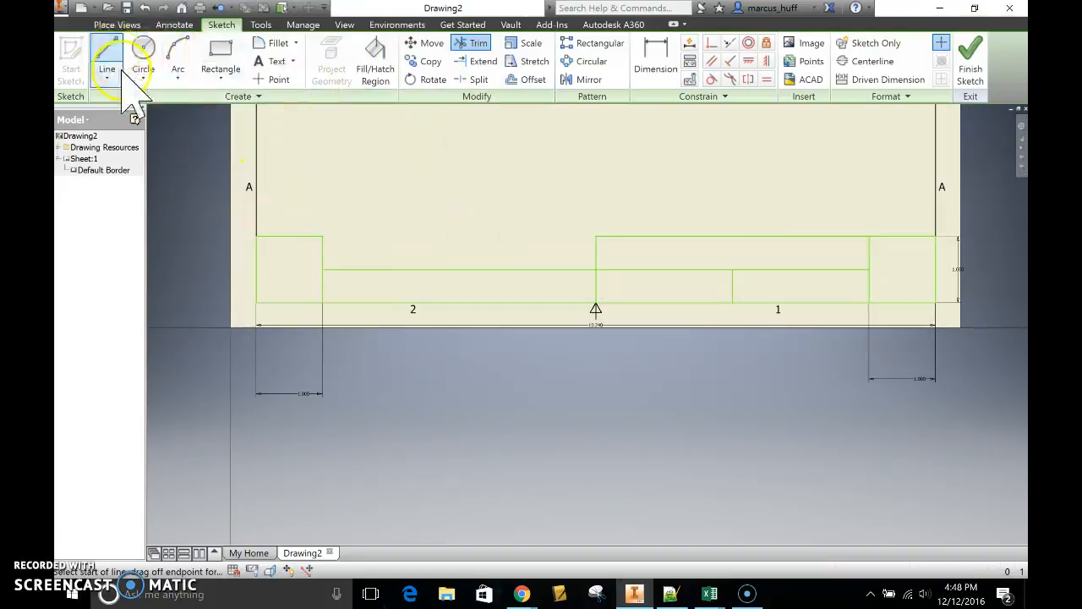
click(322, 237)
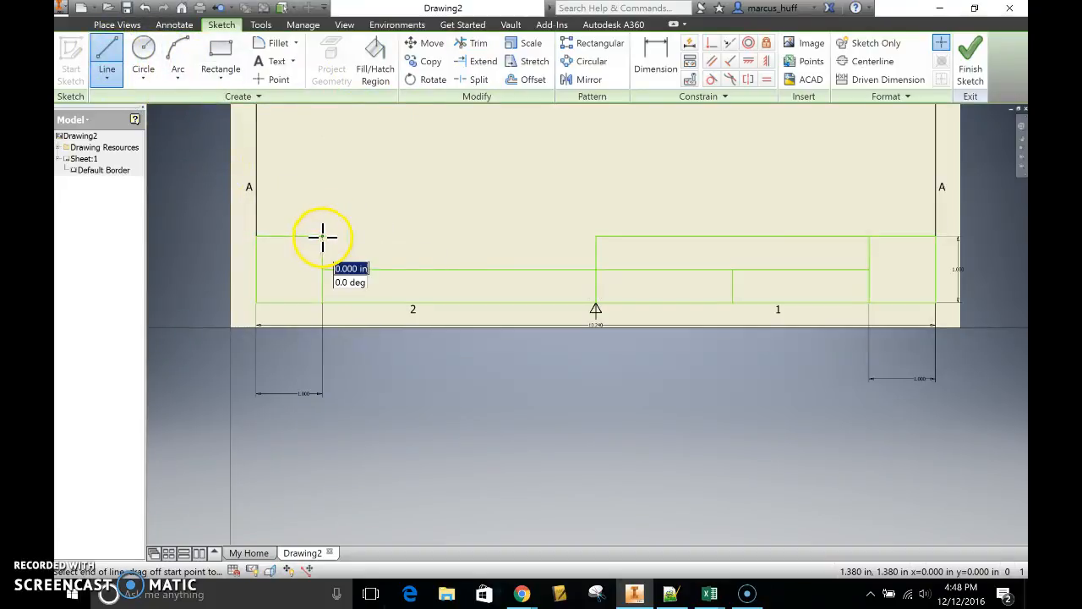
click(595, 236)
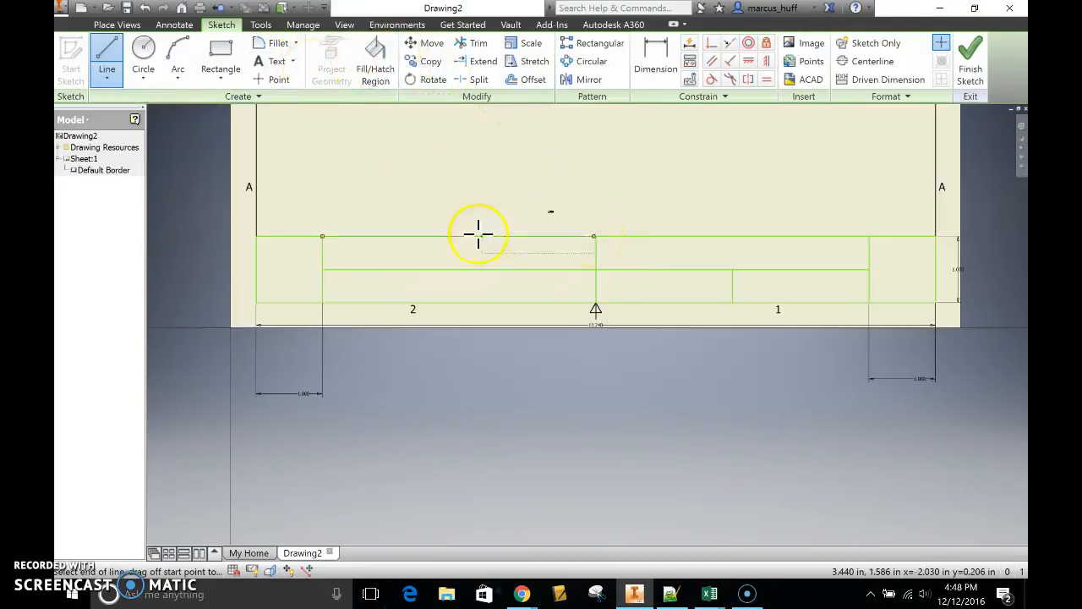
key(Escape)
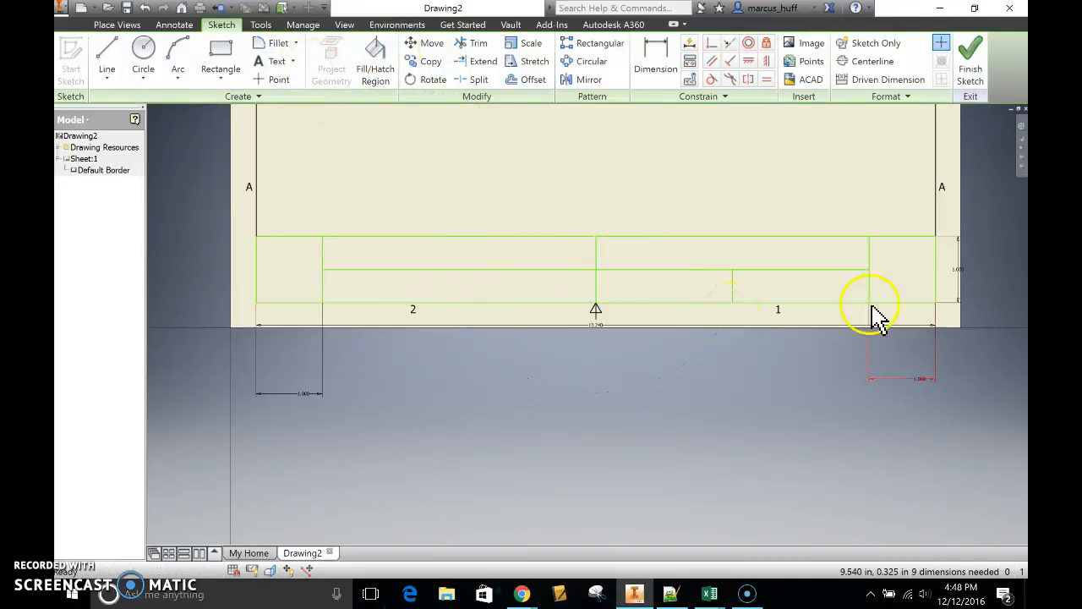
Remove the redrawn top-edge segment and draw it again exactly between the upper endpoints of the left and centre dividers.
scroll(598, 248, down, 1)
scroll(598, 249, up, 5)
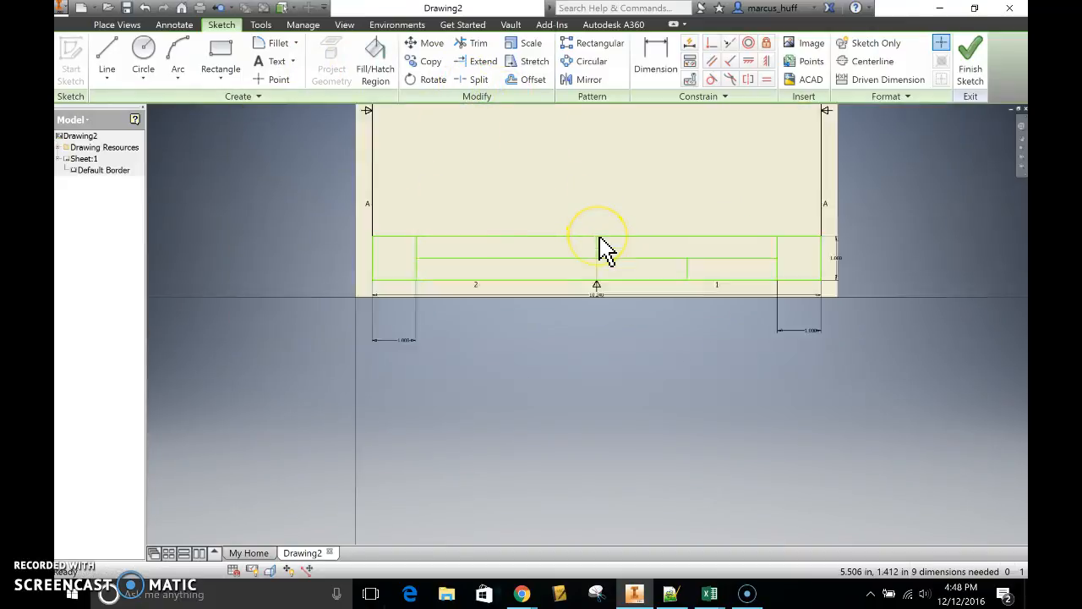
scroll(541, 251, up, 2)
scroll(542, 251, down, 3)
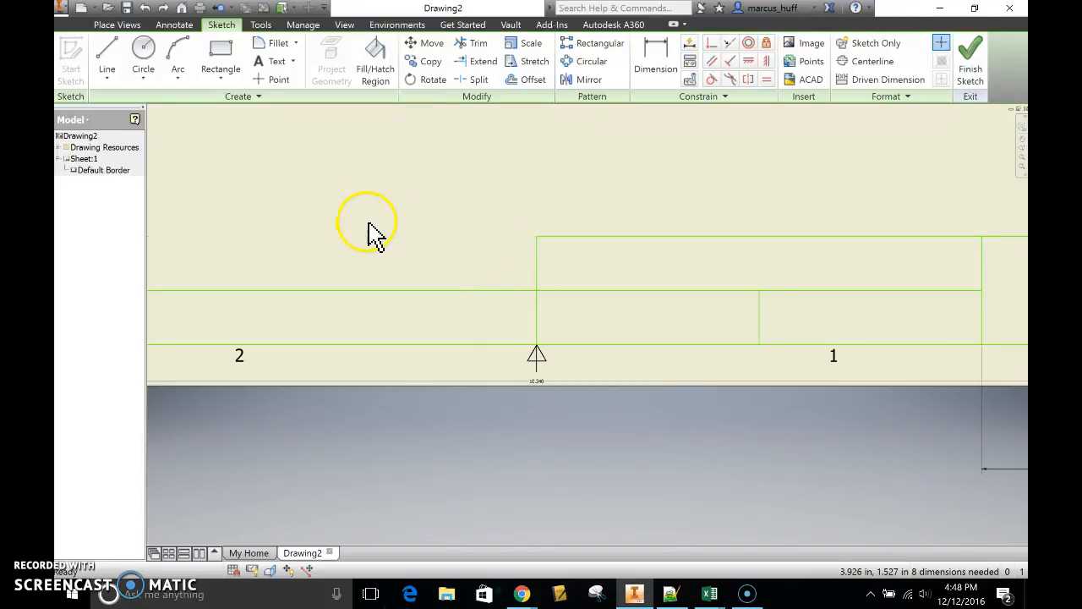
scroll(285, 269, up, 2)
mouse_move(264, 257)
middle_down()
mouse_move(476, 268)
mouse_move(490, 282)
middle_up()
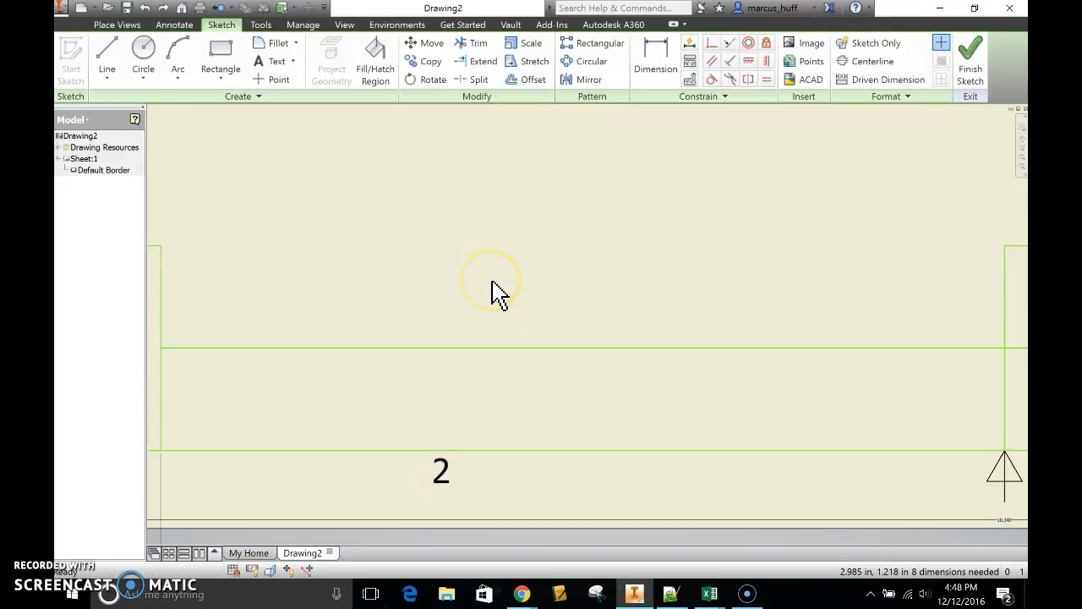
scroll(492, 282, down, 2)
click(108, 61)
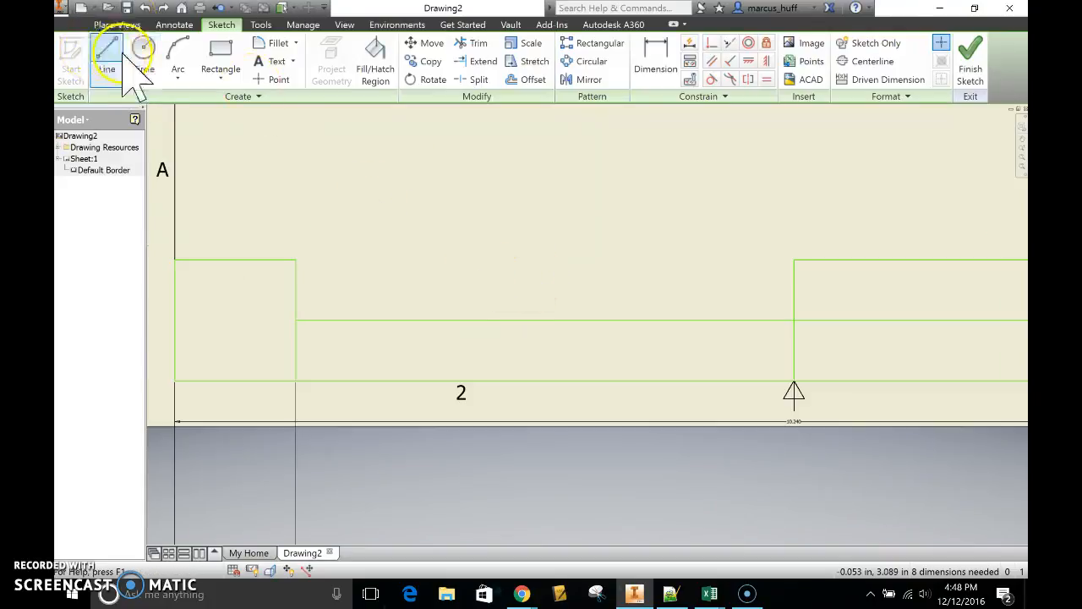
click(294, 260)
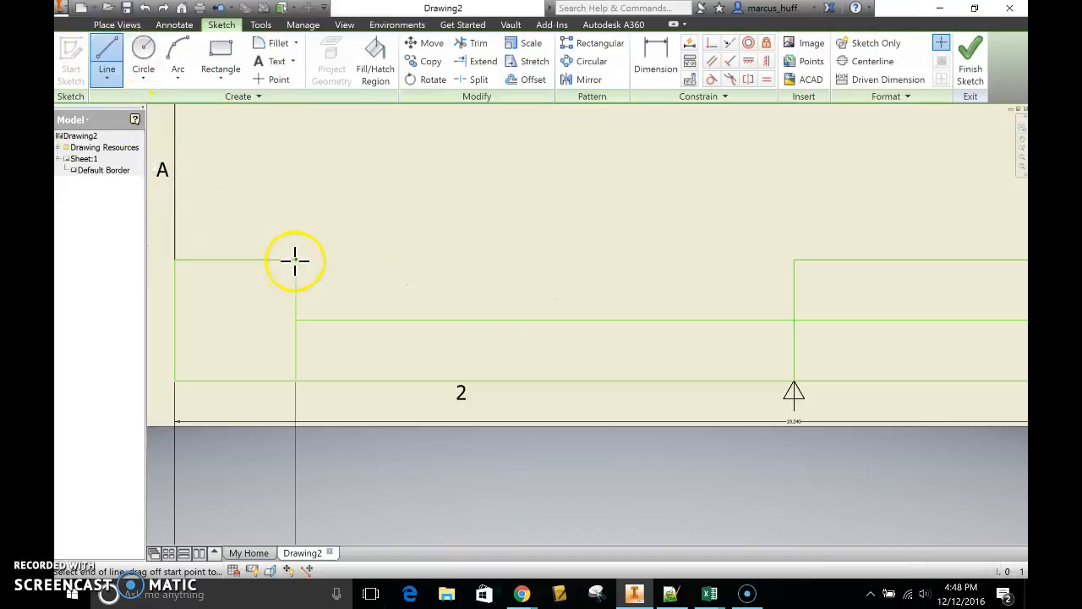
click(794, 260)
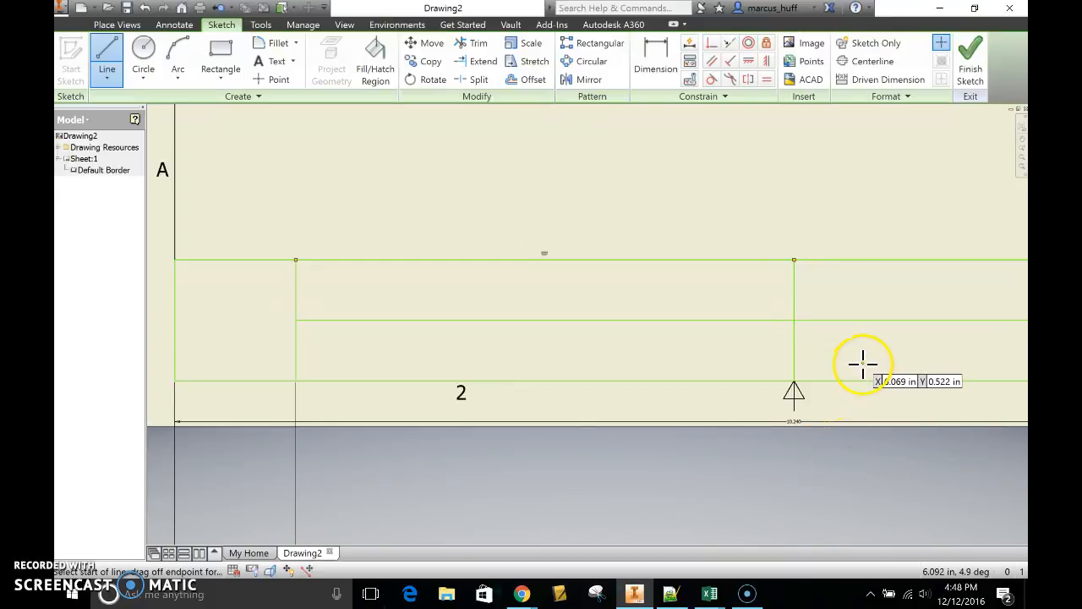
Trim the title block's top edge between the centre and right dividers and redraw it as a separate line between their upper endpoints.
scroll(901, 415, down, 2)
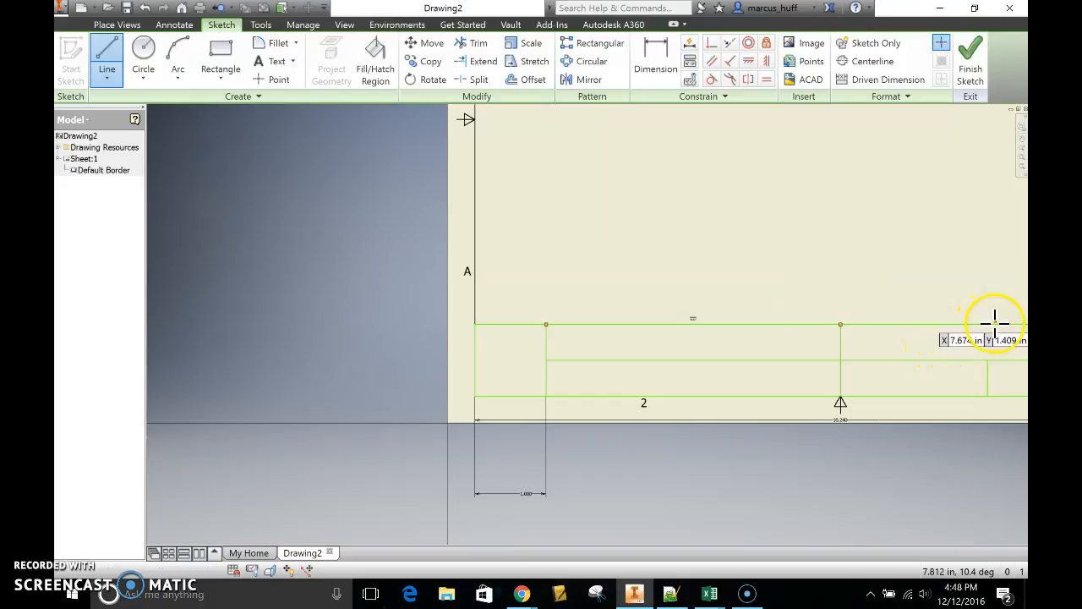
middle_drag(870, 248, 458, 258)
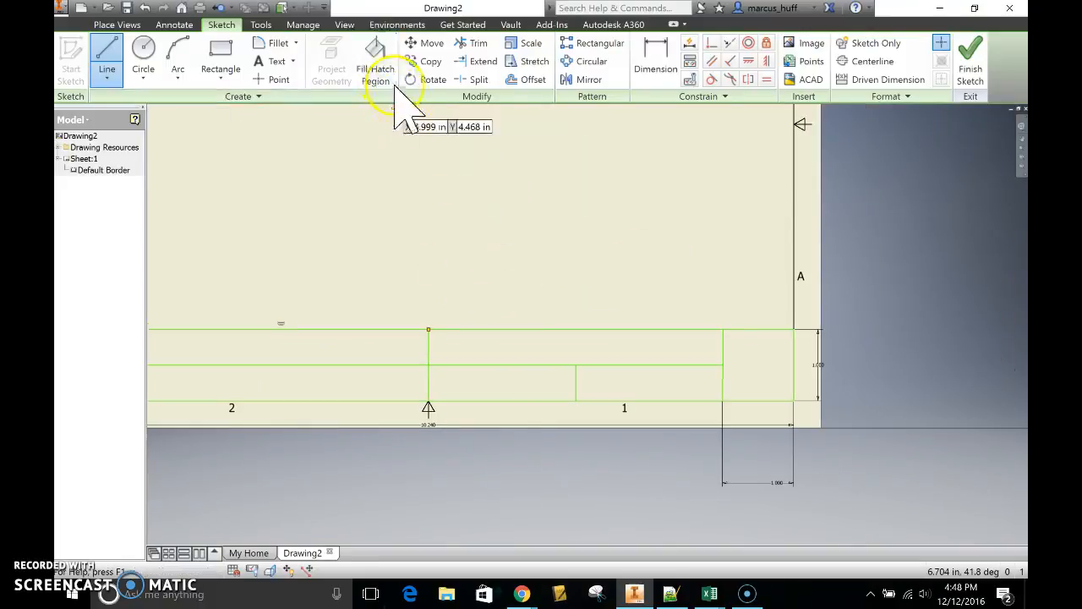
click(466, 26)
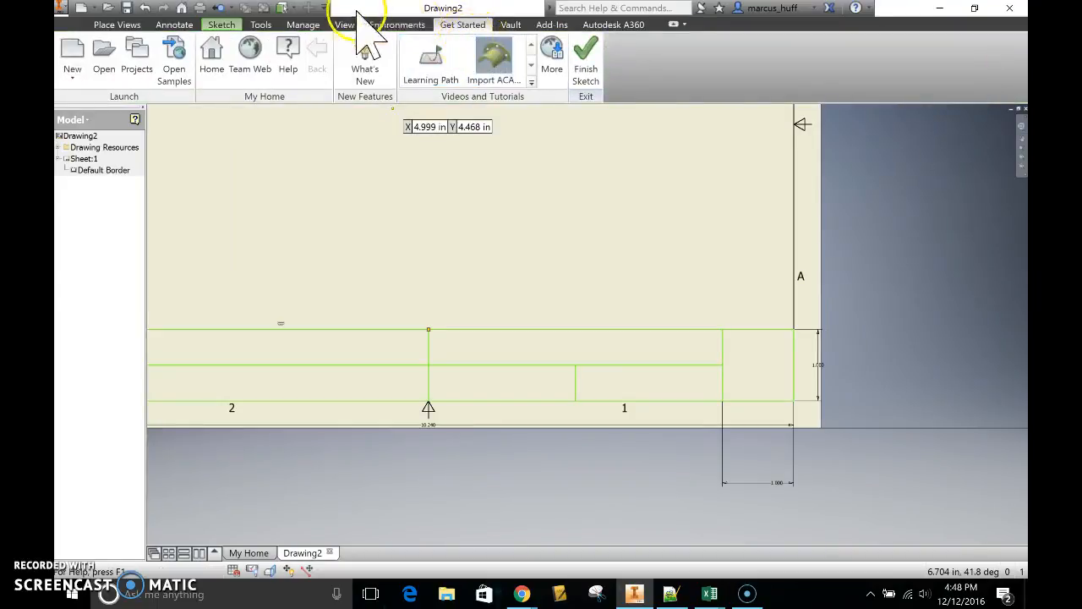
click(216, 27)
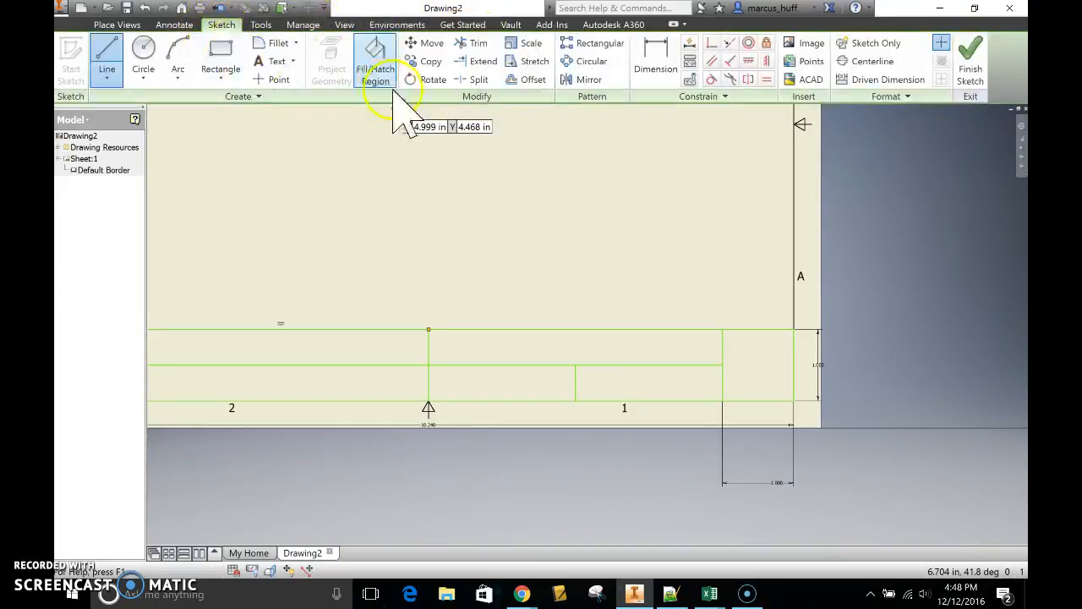
click(473, 43)
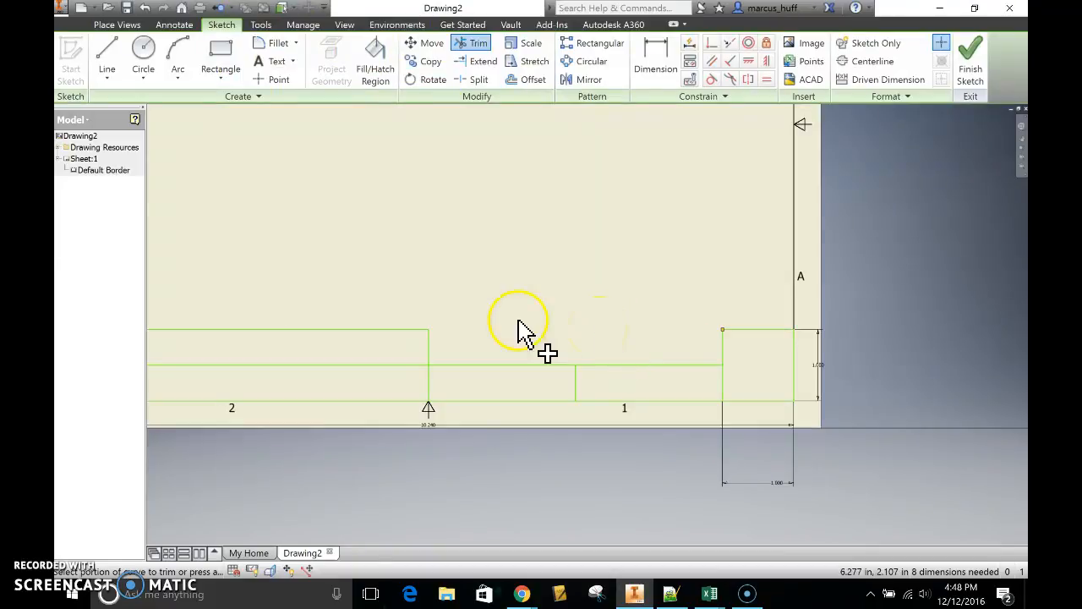
click(108, 63)
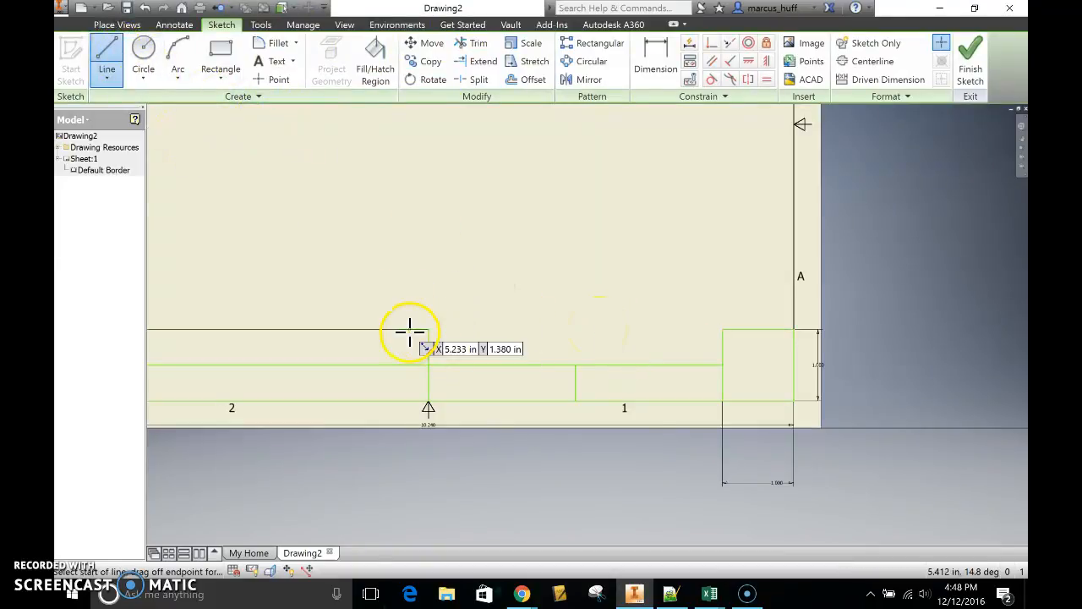
click(429, 328)
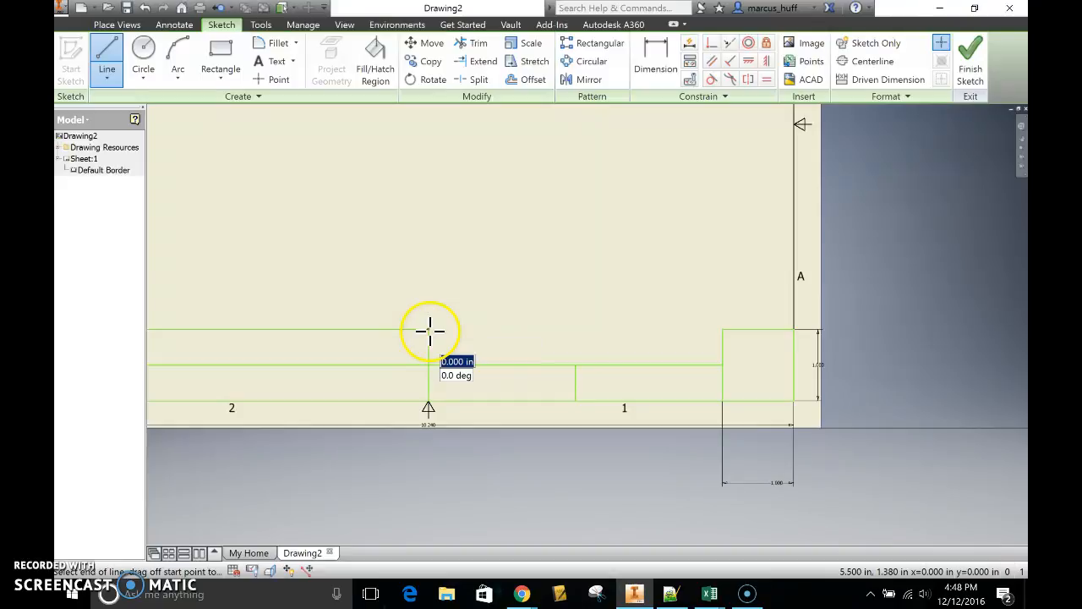
double_click(722, 328)
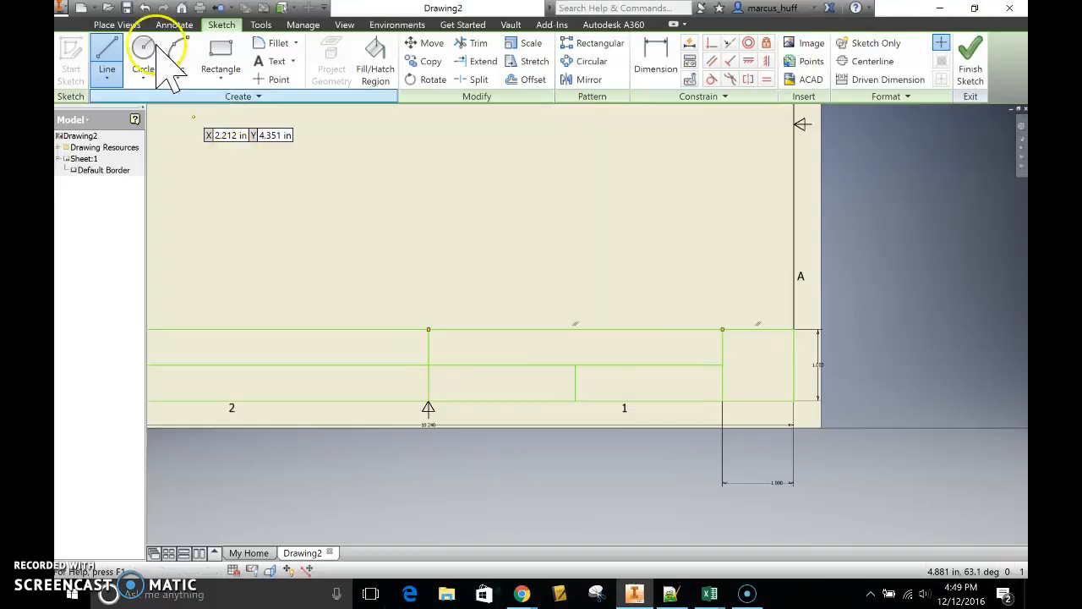
Trim the horizontal line between the centre divider and the short vertical divider and redraw that segment as a separate line.
click(475, 43)
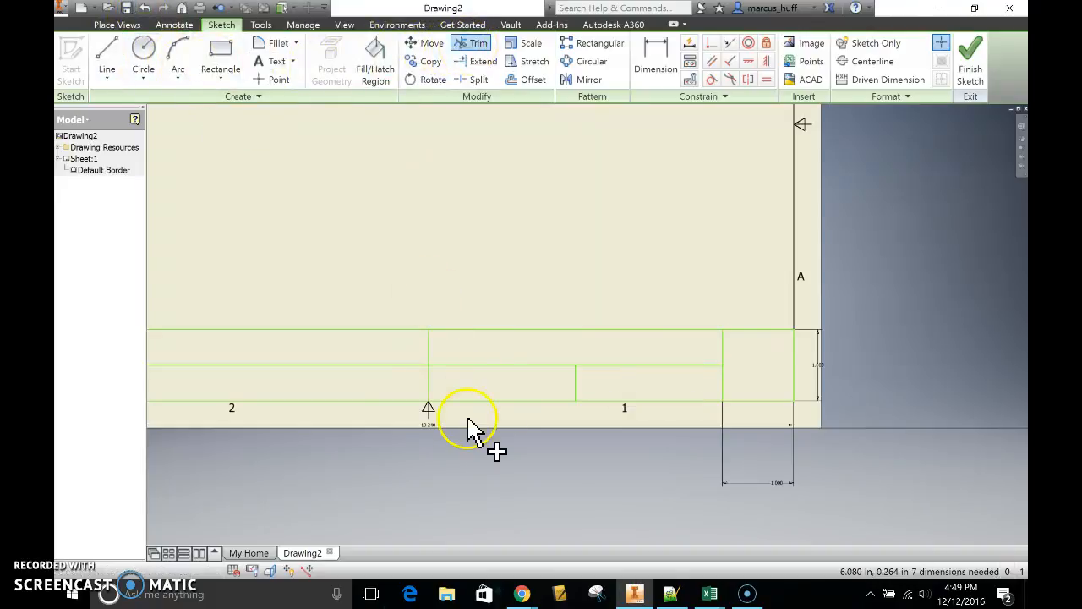
click(107, 53)
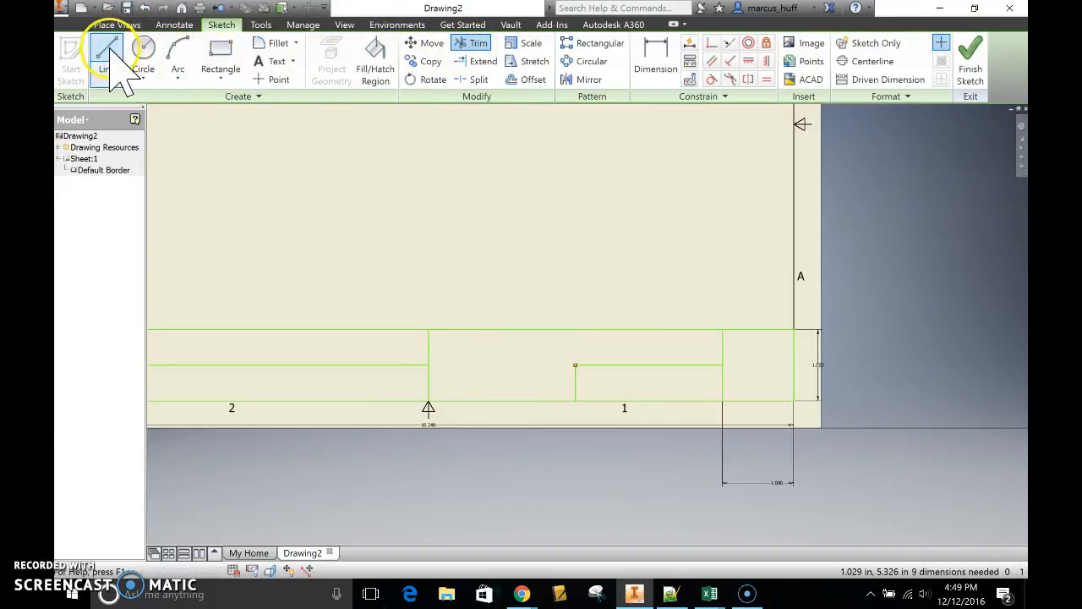
click(428, 365)
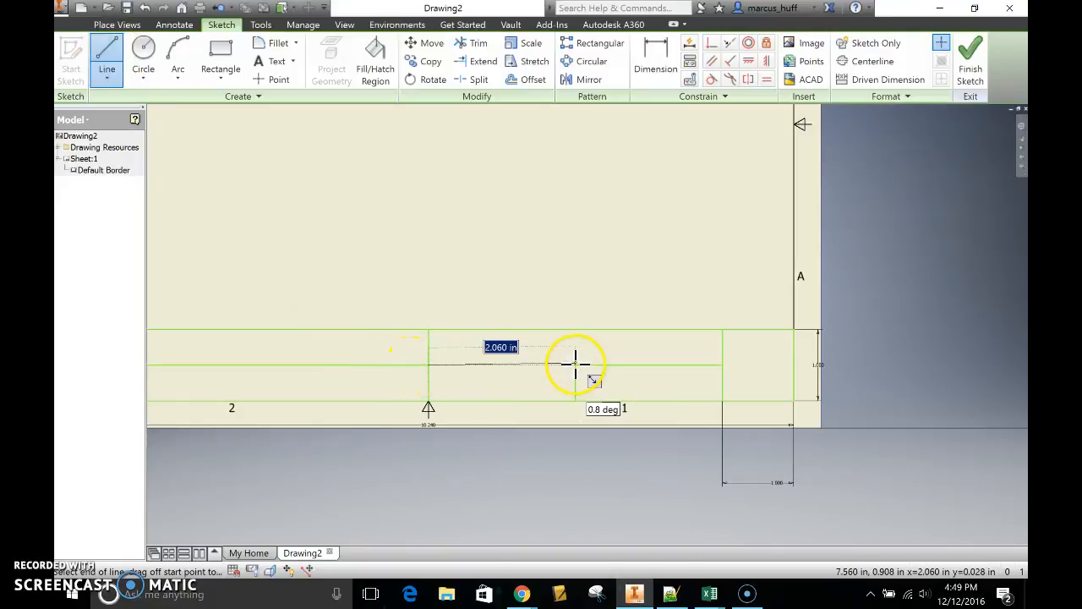
double_click(575, 365)
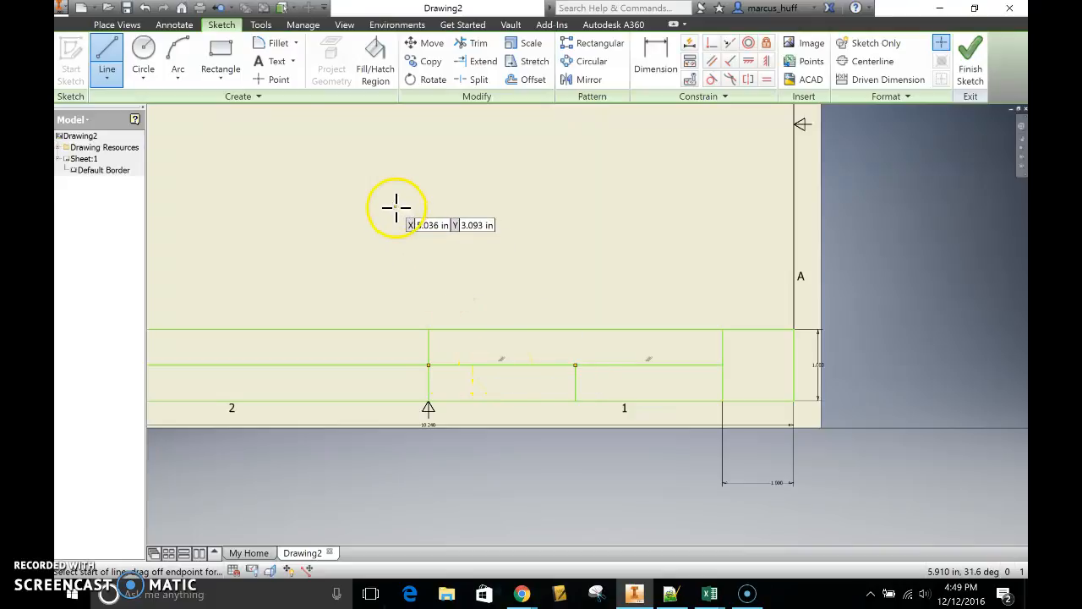
key(Escape)
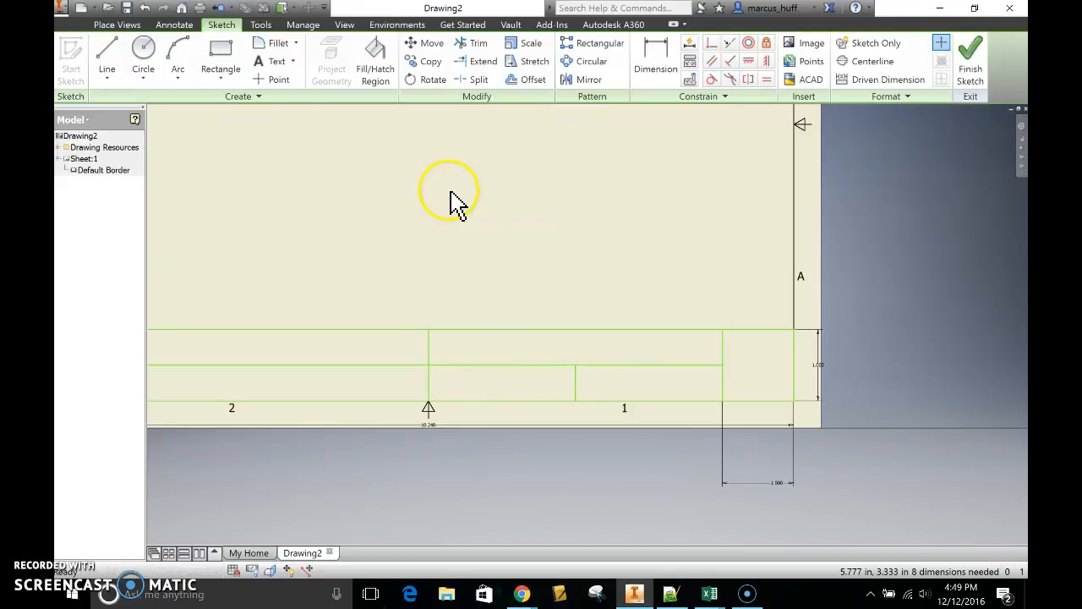
click(1019, 111)
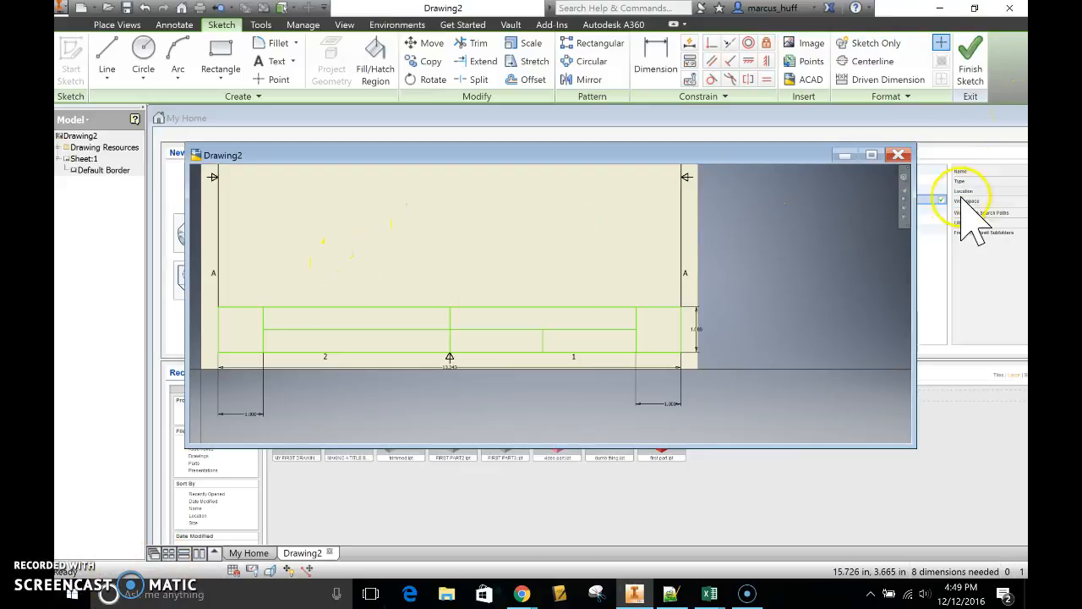
click(873, 155)
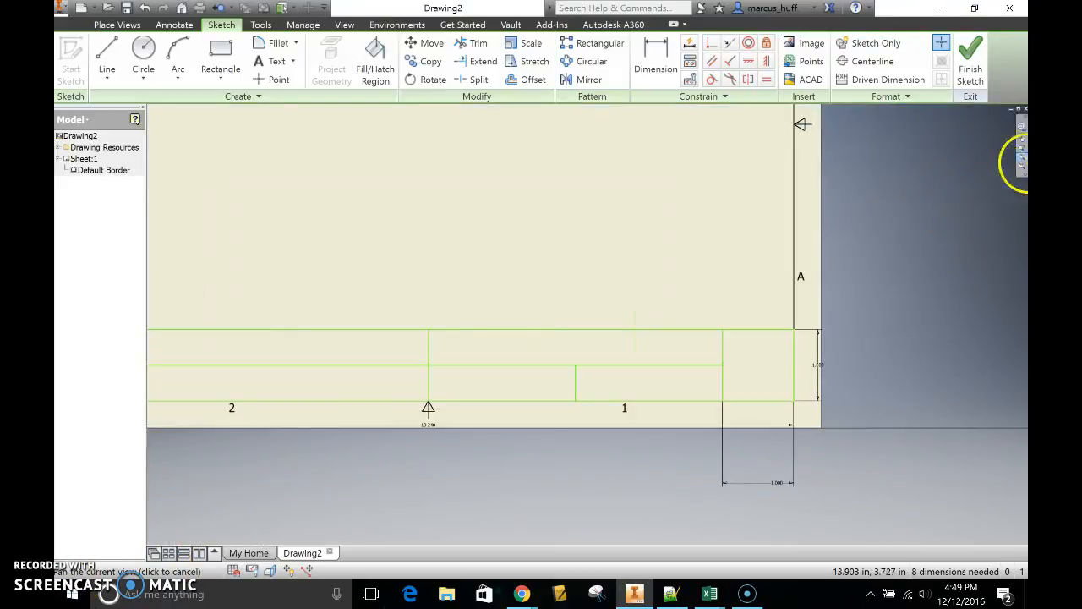
click(1019, 158)
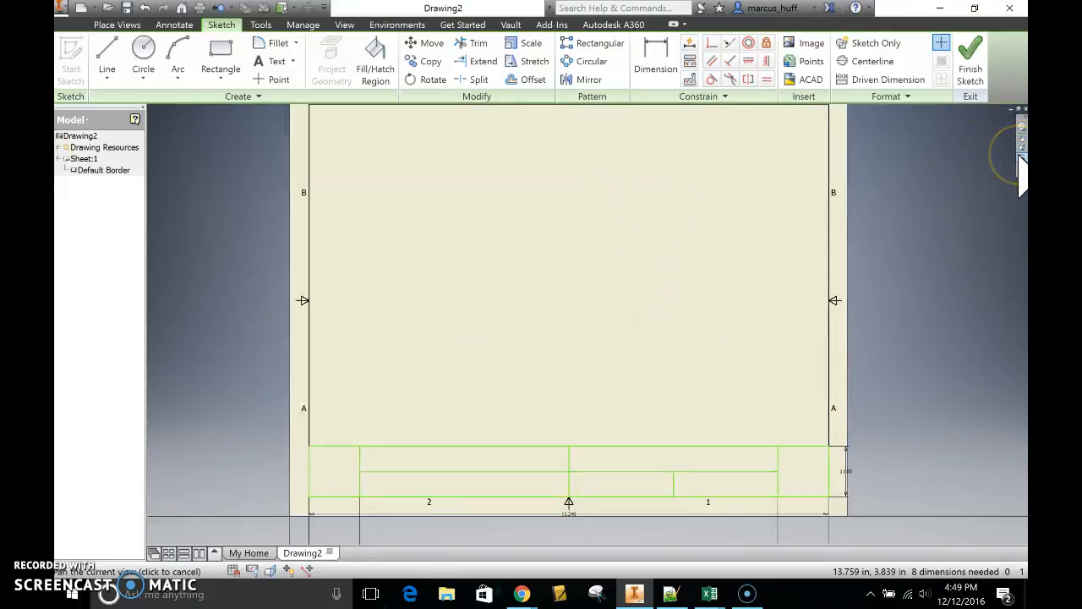